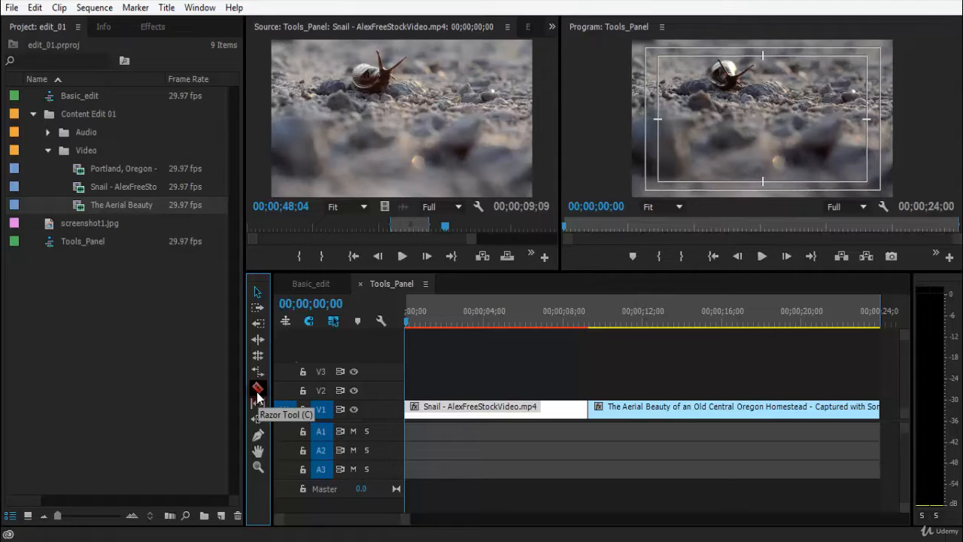
Split the Snail clip on V1 at 00;00;01;20 using the Razor tool
{"action": "left_click", "coordinate": [259, 396]}
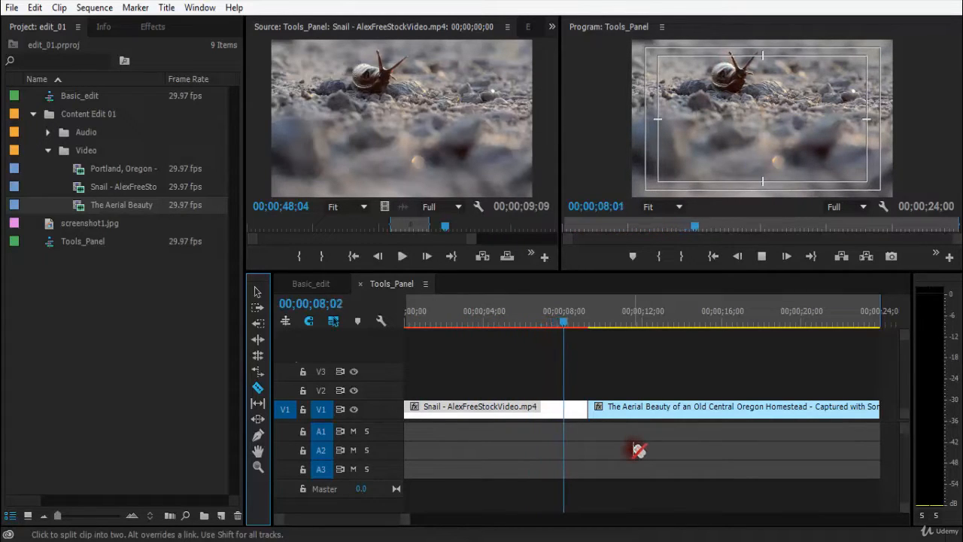
{"action": "left_click", "coordinate": [551, 328]}
{"action": "key", "text": "space"}
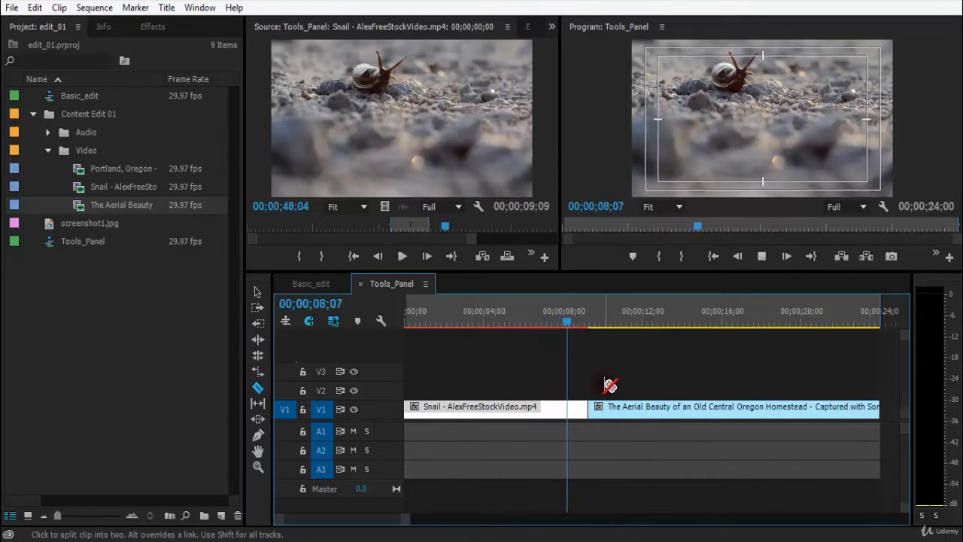
{"action": "left_click_drag", "start_coordinate": [611, 320], "coordinate": [357, 345]}
{"action": "key", "text": "space"}
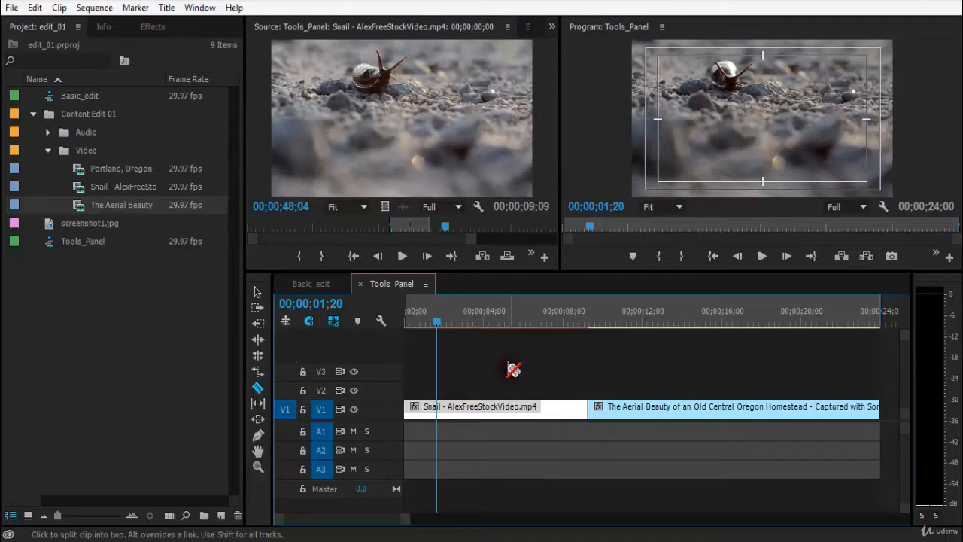
{"action": "left_click", "coordinate": [438, 412]}
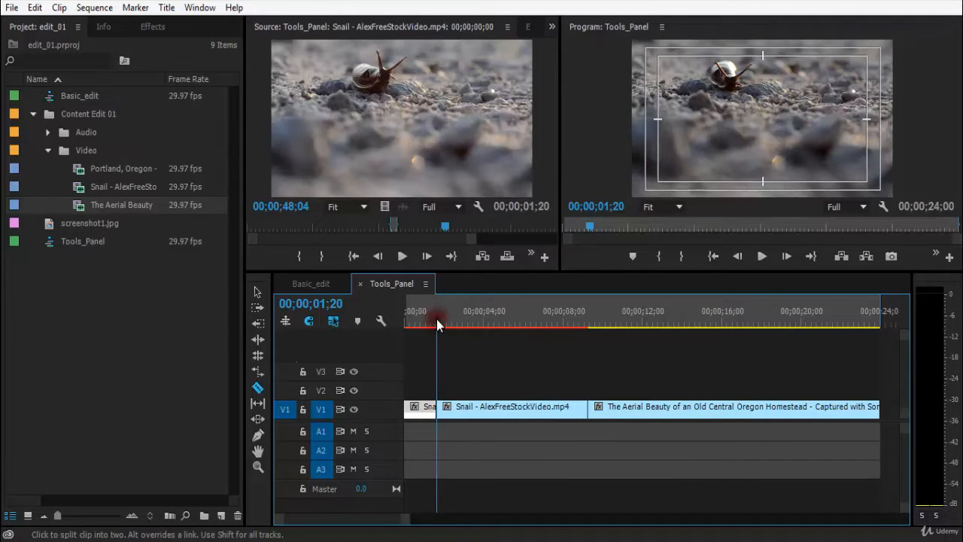
Shift the second Snail piece and the Aerial Beauty clip later on V1, leaving a gap of about two seconds after the first piece
{"action": "left_click", "coordinate": [414, 322]}
{"action": "key", "text": "v"}
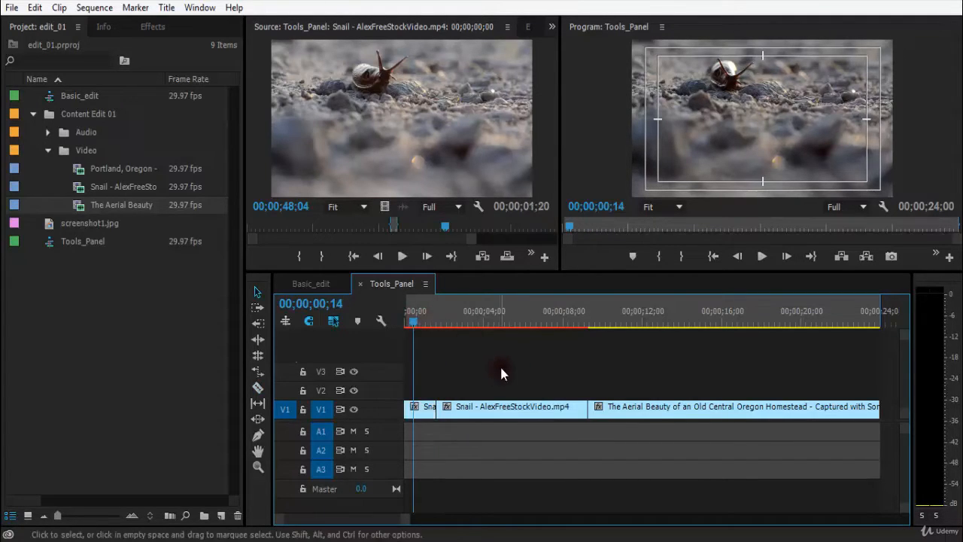
{"action": "key", "text": "space"}
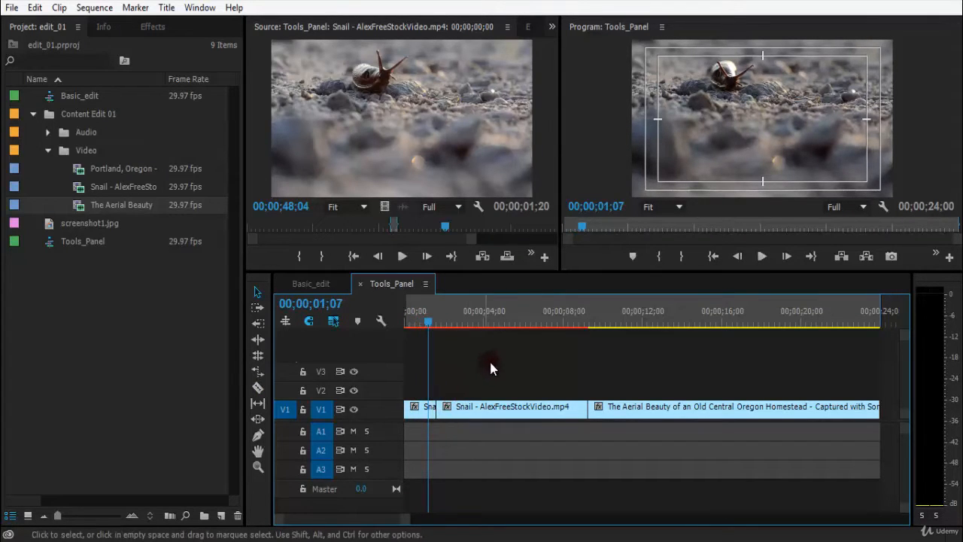
{"action": "left_click_drag", "start_coordinate": [493, 362], "coordinate": [617, 408]}
{"action": "left_click_drag", "start_coordinate": [477, 408], "coordinate": [511, 406]}
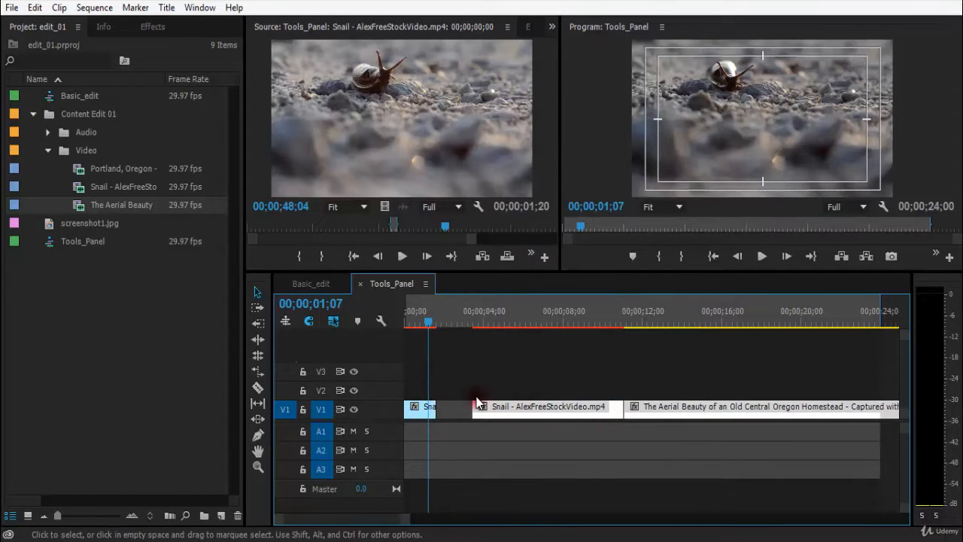
Play across the gap between the two Snail pieces and place the playhead inside it at 00;00;02;16
{"action": "key", "text": "space"}
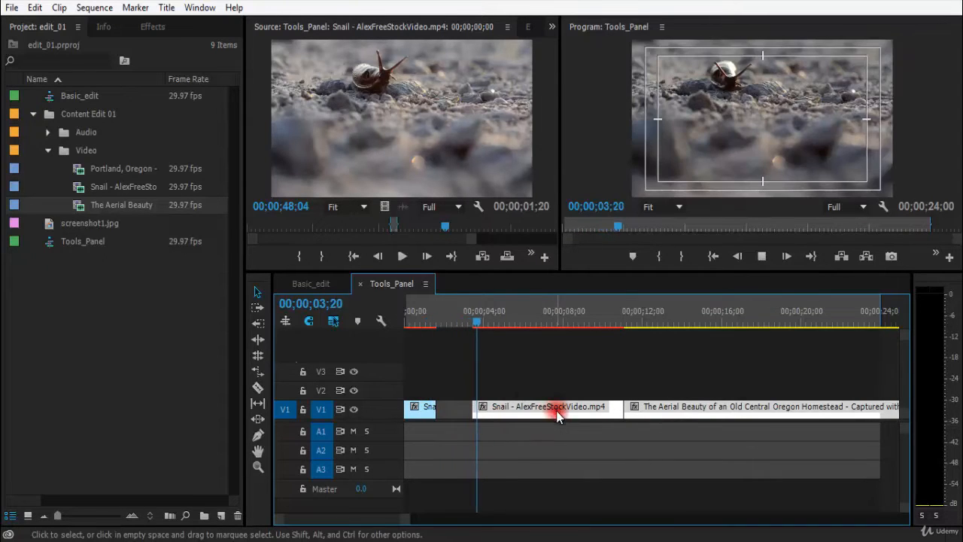
{"action": "key", "text": "space"}
{"action": "mouse_move", "coordinate": [448, 314]}
{"action": "left_mouse_down"}
{"action": "mouse_move", "coordinate": [424, 314]}
{"action": "mouse_move", "coordinate": [482, 315]}
{"action": "mouse_move", "coordinate": [441, 315]}
{"action": "mouse_move", "coordinate": [458, 315]}
{"action": "left_mouse_up"}
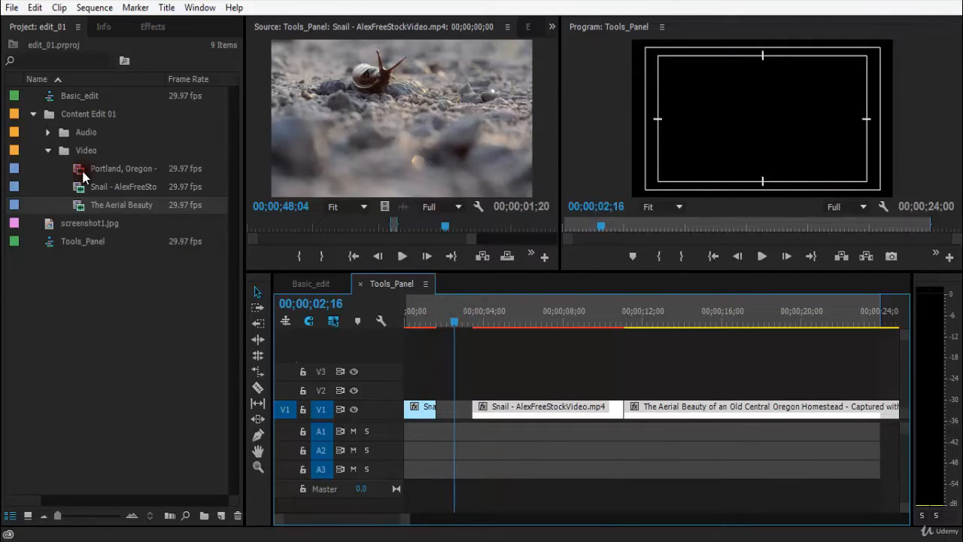
Load the Portland, Oregon clip in the source viewer and mark its In point at 00:00:41:07
{"action": "double_click", "coordinate": [83, 169]}
{"action": "left_click", "coordinate": [369, 224]}
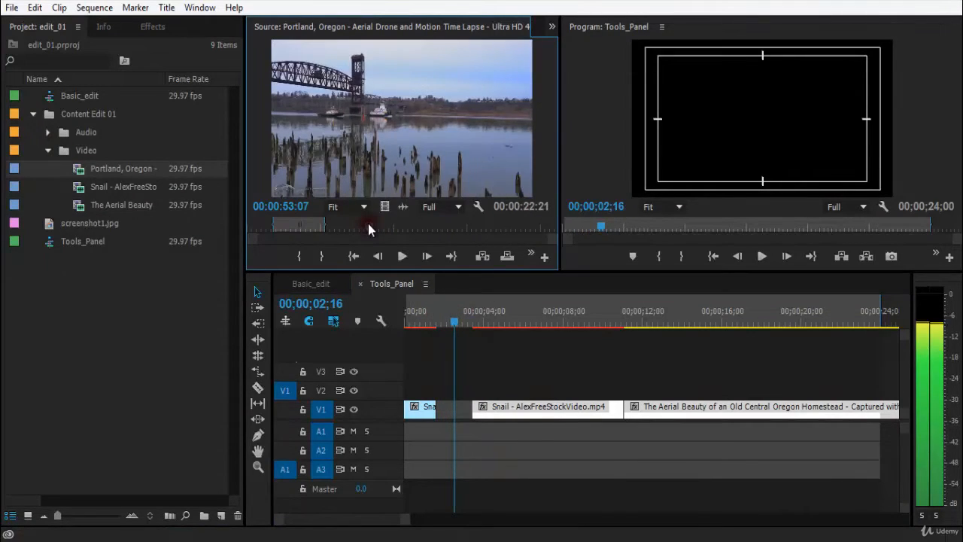
{"action": "key", "text": "i"}
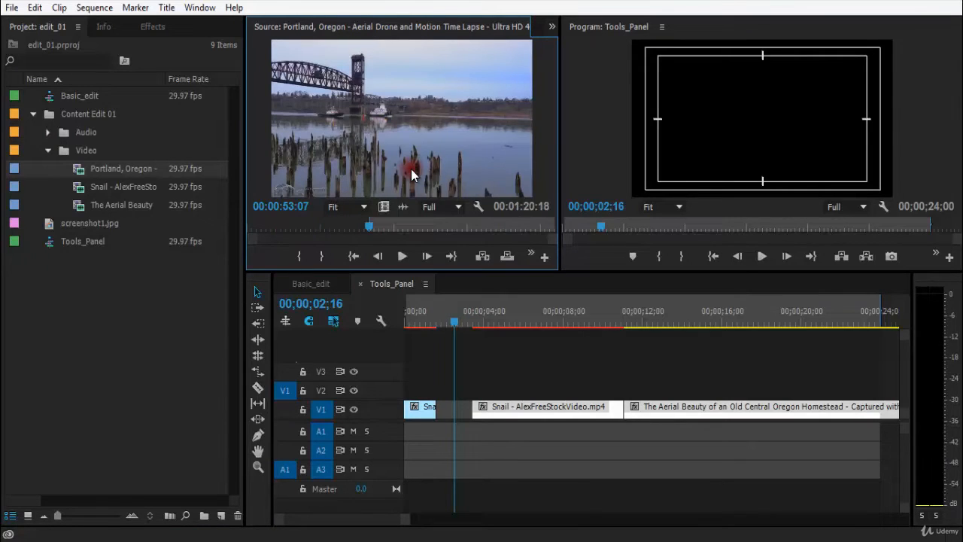
{"action": "left_click", "coordinate": [315, 226]}
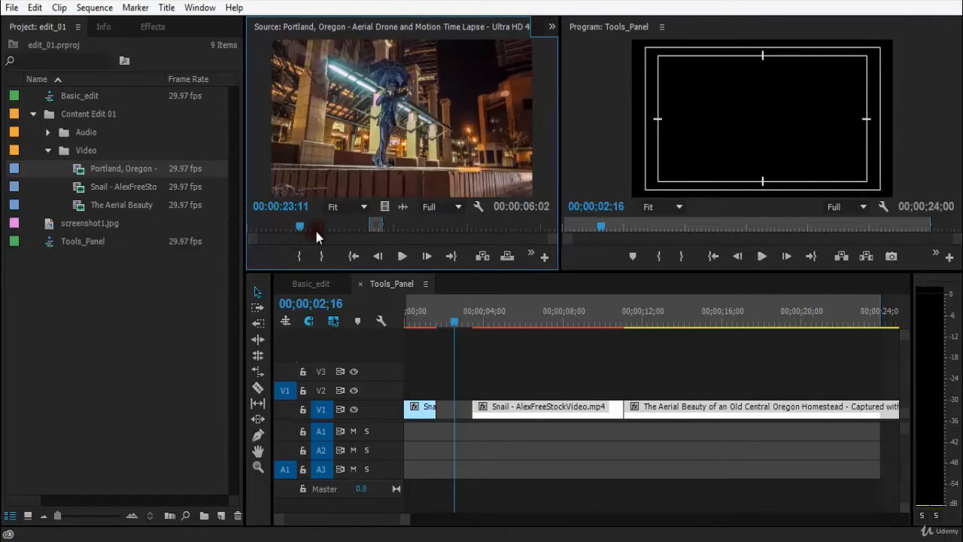
{"action": "left_click", "coordinate": [342, 226]}
{"action": "key", "text": "i"}
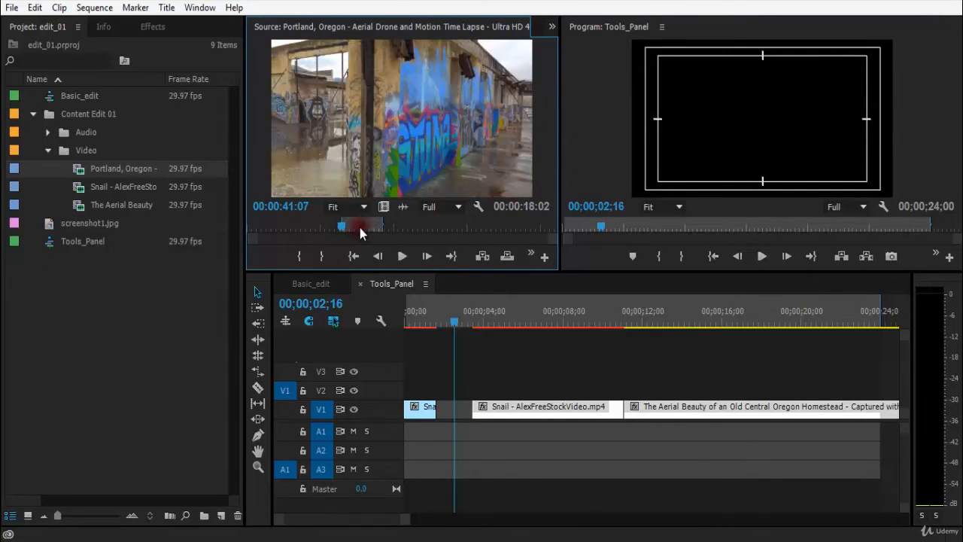
Mark the Portland, Oregon source clip's Out point at 00:00:45:17
{"action": "key", "text": "space"}
{"action": "key", "text": "o"}
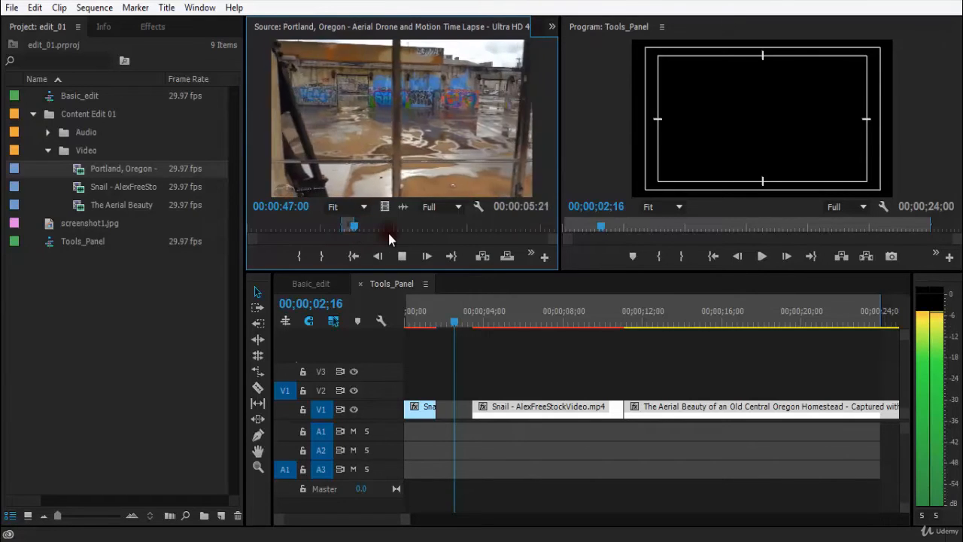
{"action": "key", "text": "o"}
{"action": "key", "text": "space"}
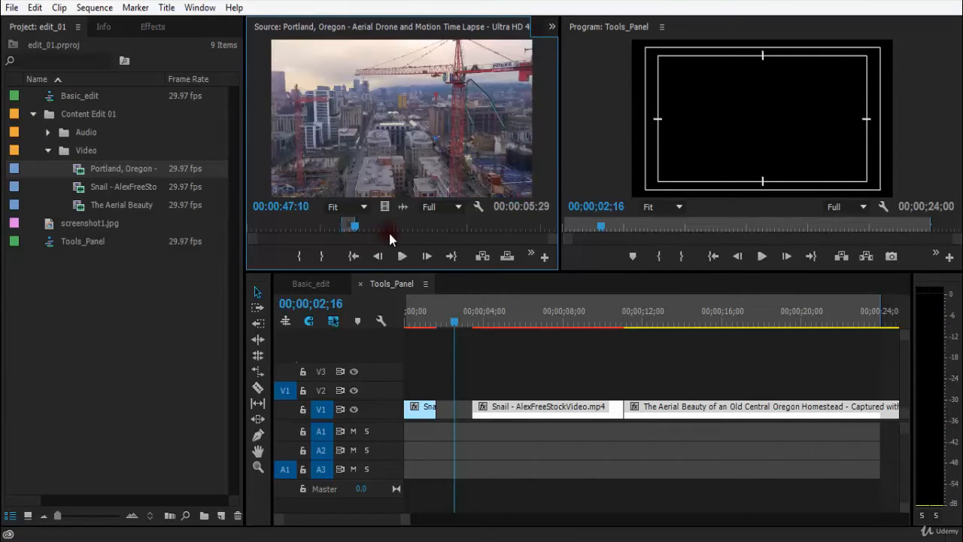
{"action": "key", "text": "o"}
{"action": "left_click", "coordinate": [350, 224]}
{"action": "key", "text": "o"}
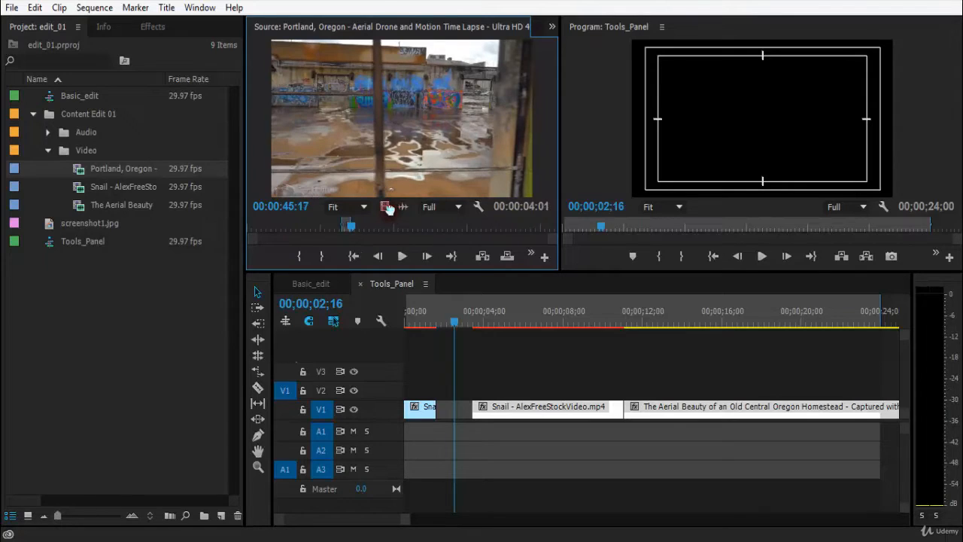
Place only the video of the marked Portland section on V2 above the gap and trim its end to the start of the second Snail piece
{"action": "left_click_drag", "start_coordinate": [390, 224], "coordinate": [438, 394]}
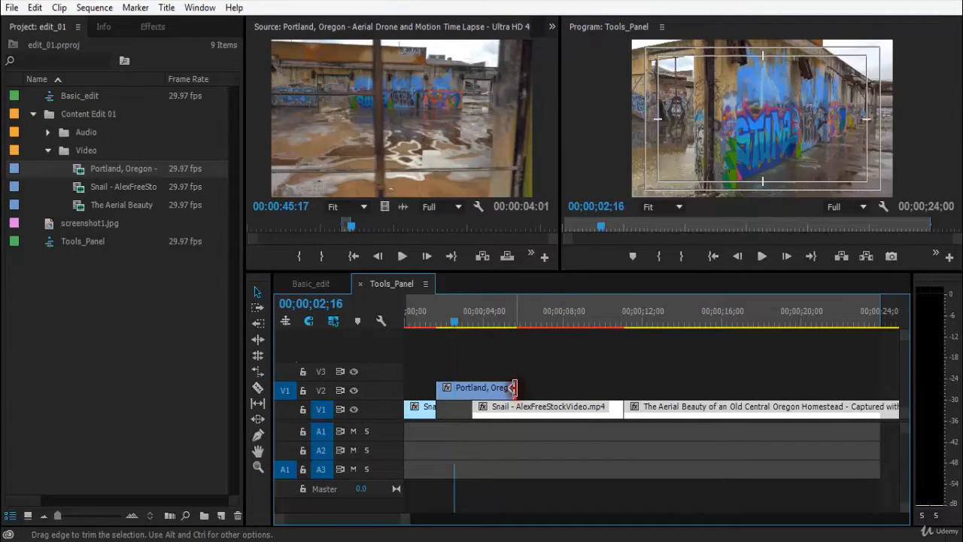
{"action": "left_click_drag", "start_coordinate": [513, 387], "coordinate": [471, 390]}
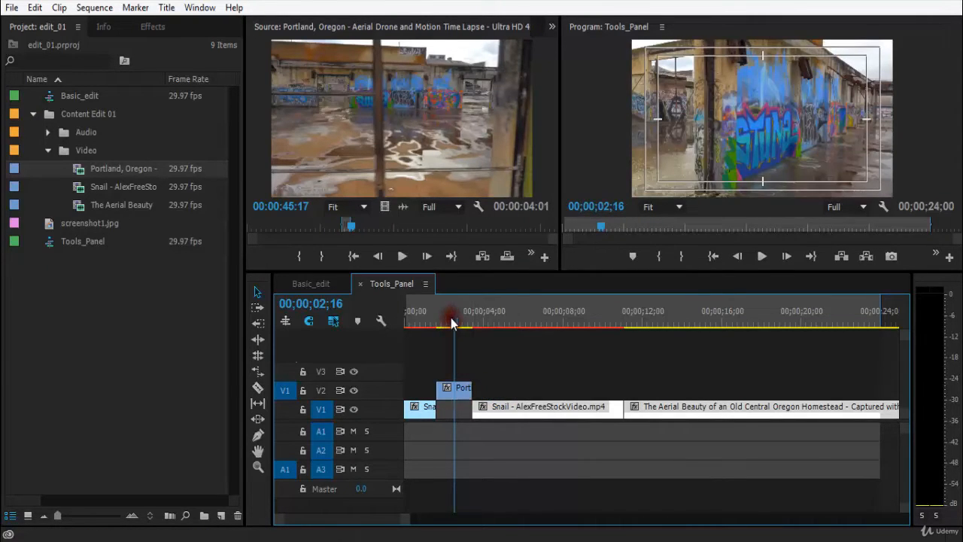
Play the sequence from the start and scrub through the Portland insert to review the edit
{"action": "left_click_drag", "start_coordinate": [452, 324], "coordinate": [390, 337]}
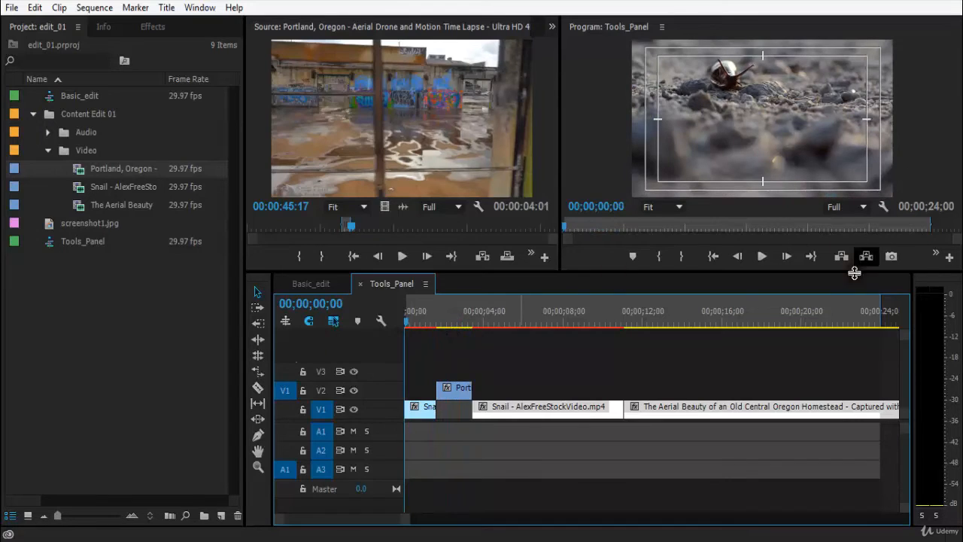
{"action": "left_click", "coordinate": [762, 257]}
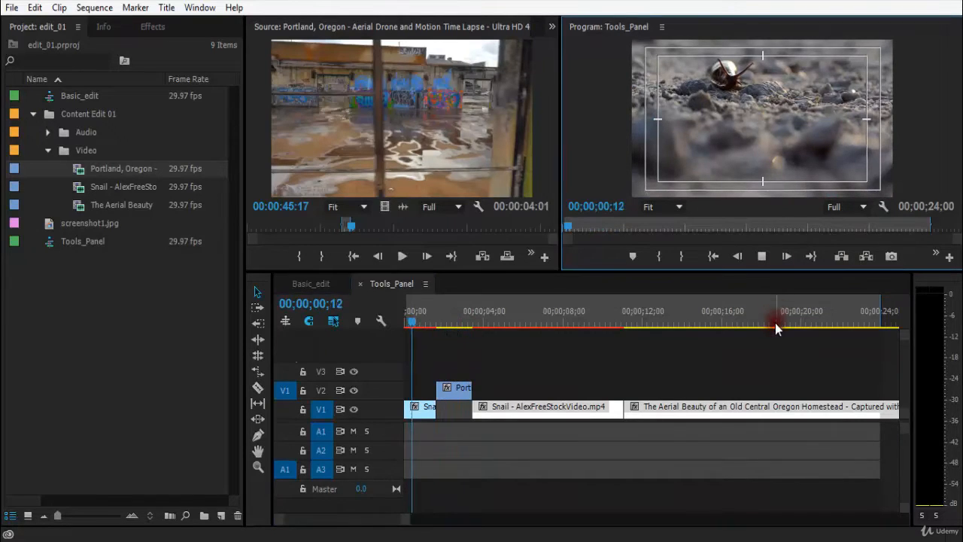
{"action": "left_click", "coordinate": [518, 322]}
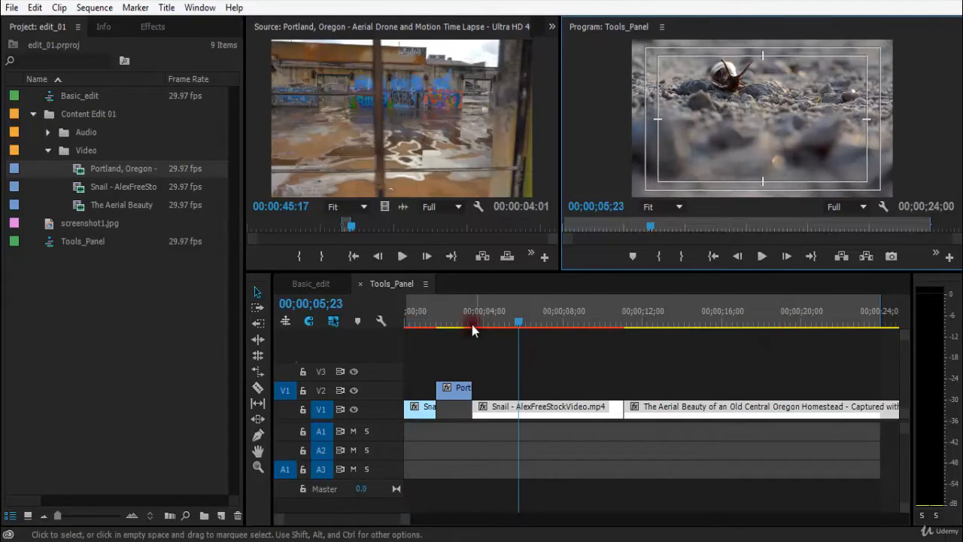
{"action": "left_click_drag", "start_coordinate": [452, 323], "coordinate": [485, 324]}
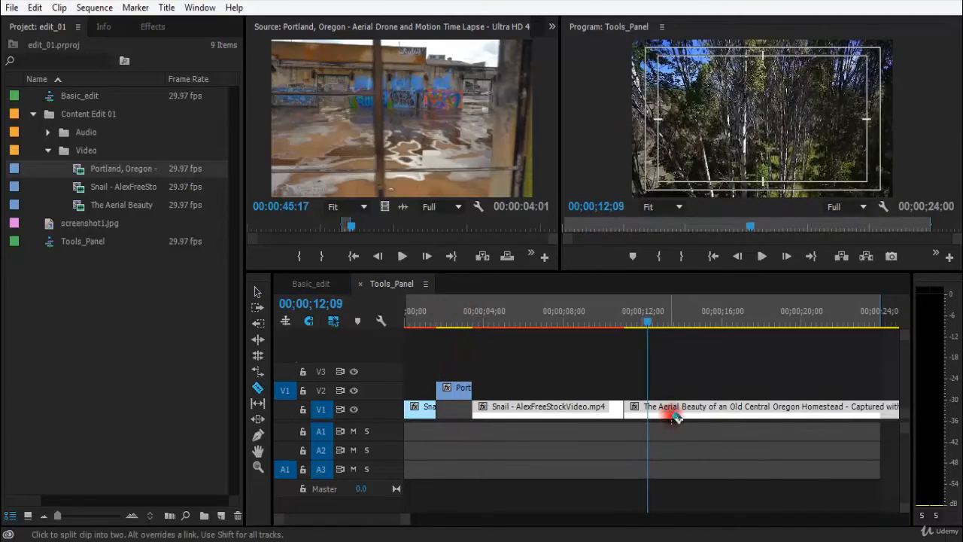
Split the Aerial Beauty clip on V1 at 00;00;13;05 with the Razor tool
{"action": "key", "text": "space"}
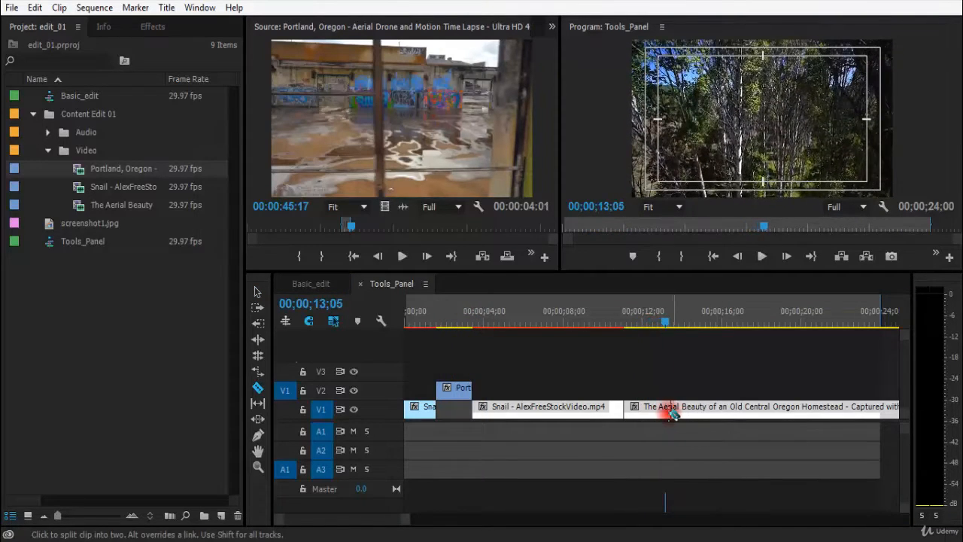
{"action": "key", "text": "equal"}
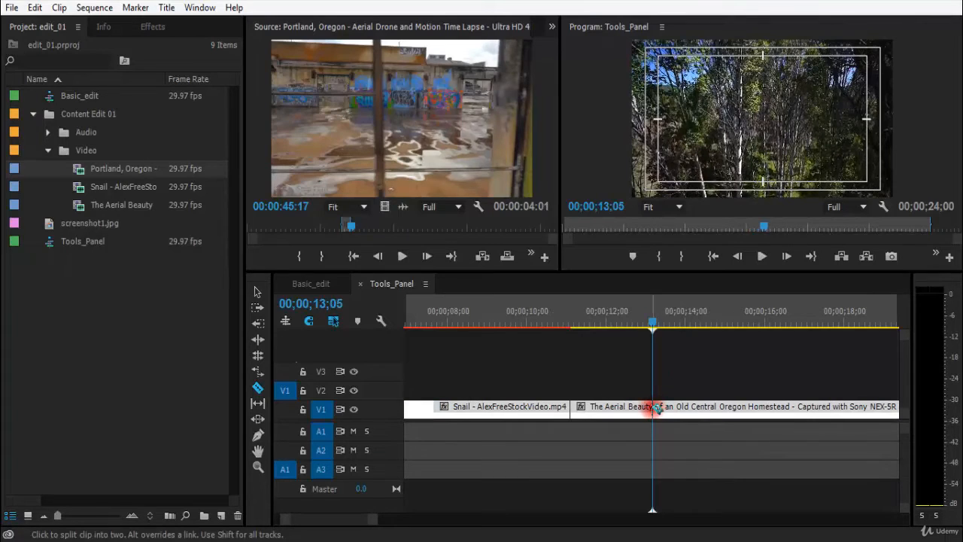
{"action": "left_click", "coordinate": [655, 408]}
Play the footage after the new Aerial Beauty cut and move the playhead back to 00;00;12;14
{"action": "key", "text": "space"}
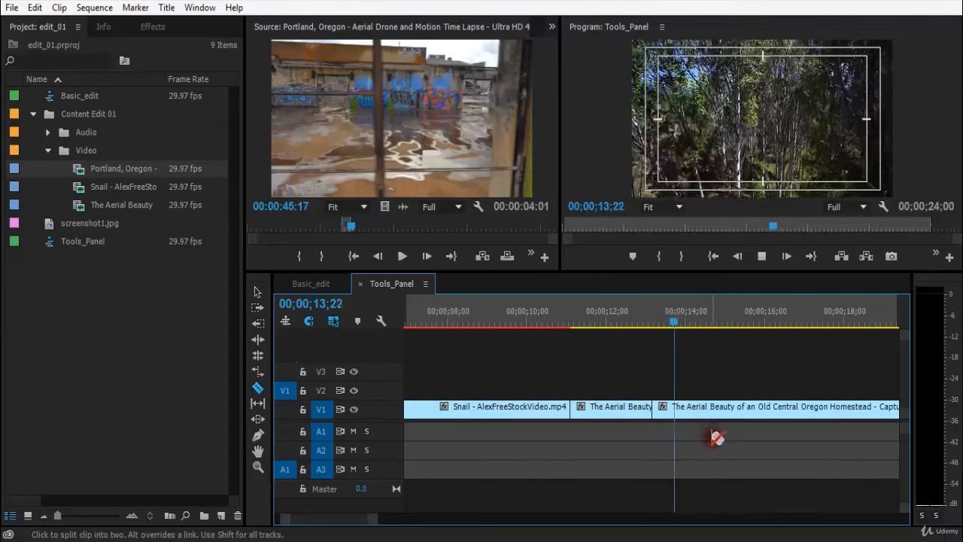
{"action": "key", "text": "space"}
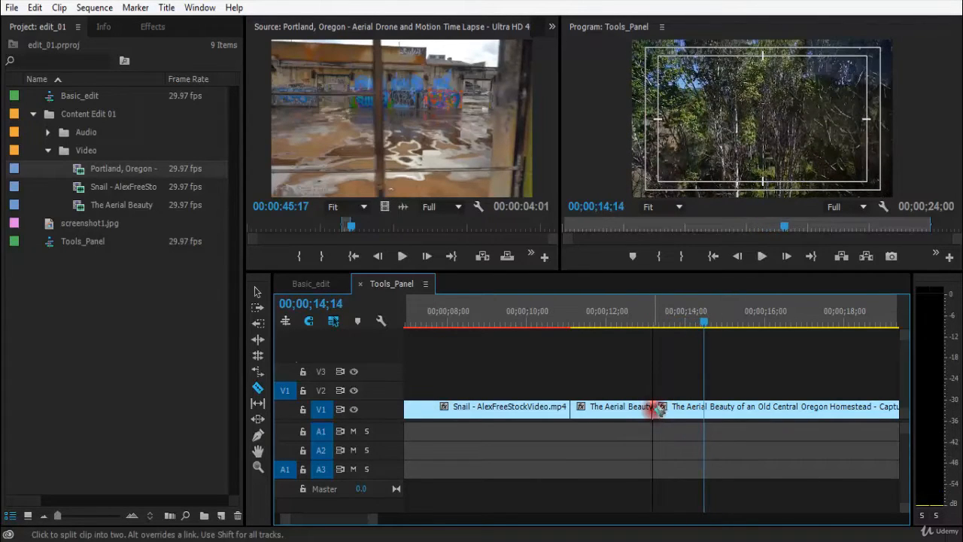
{"action": "key", "text": "space"}
{"action": "key", "text": "space"}
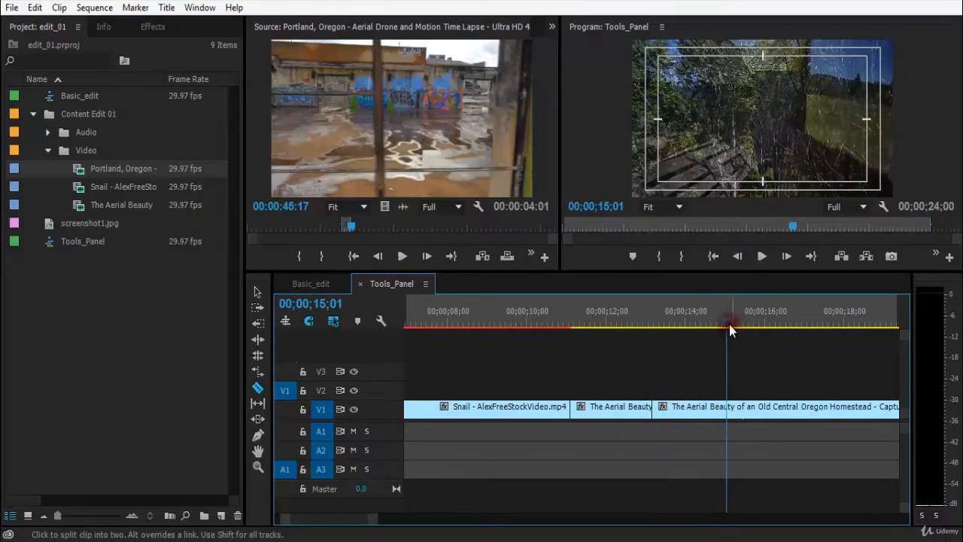
{"action": "left_click_drag", "start_coordinate": [729, 324], "coordinate": [621, 417]}
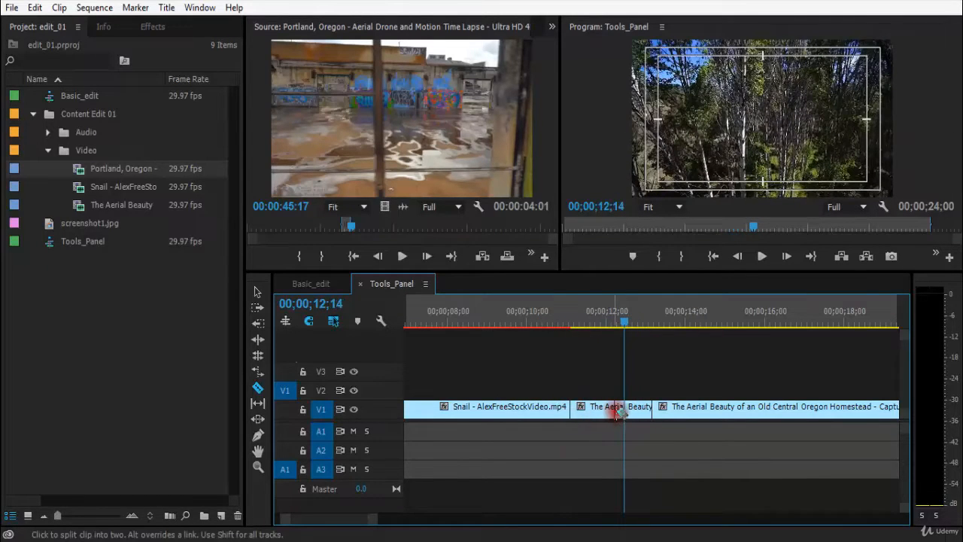
Try to split the short first Aerial Beauty piece at several points with the Razor tool
{"action": "key", "text": "v"}
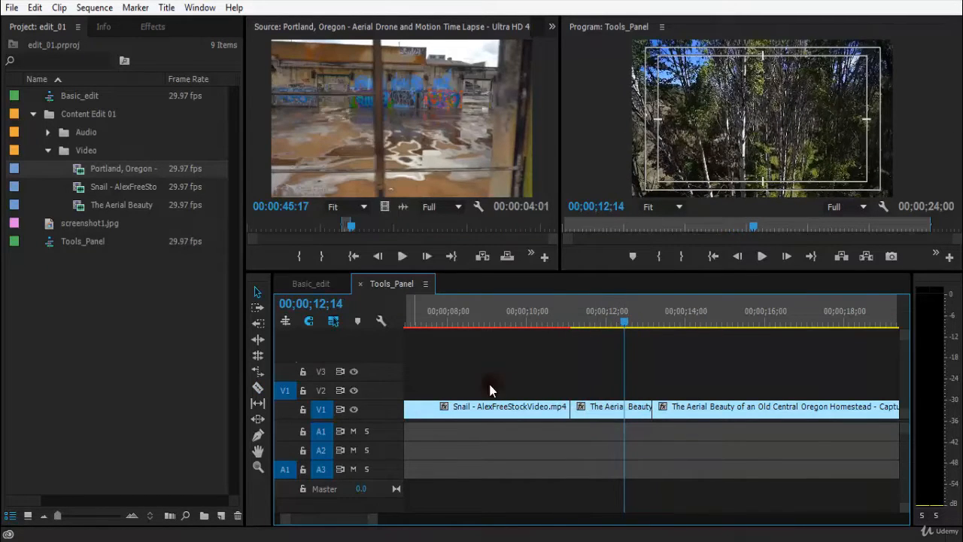
{"action": "key", "text": "c"}
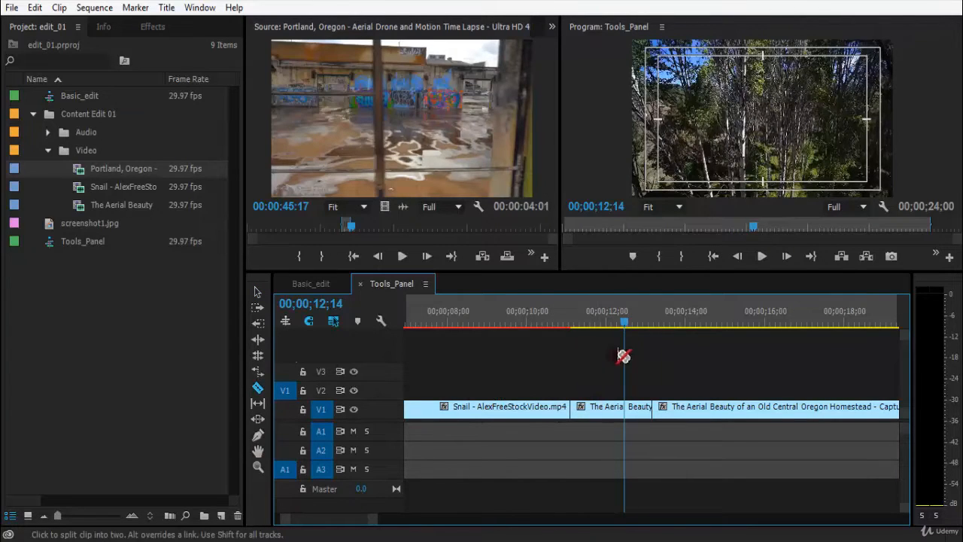
{"action": "left_click", "coordinate": [598, 411]}
{"action": "left_click", "coordinate": [616, 411]}
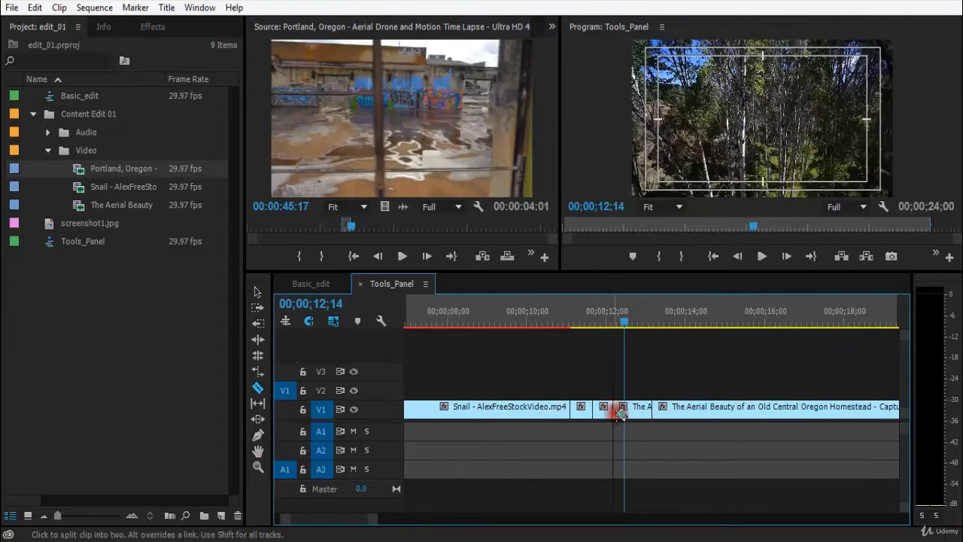
{"action": "left_click", "coordinate": [639, 408]}
{"action": "left_click", "coordinate": [633, 411]}
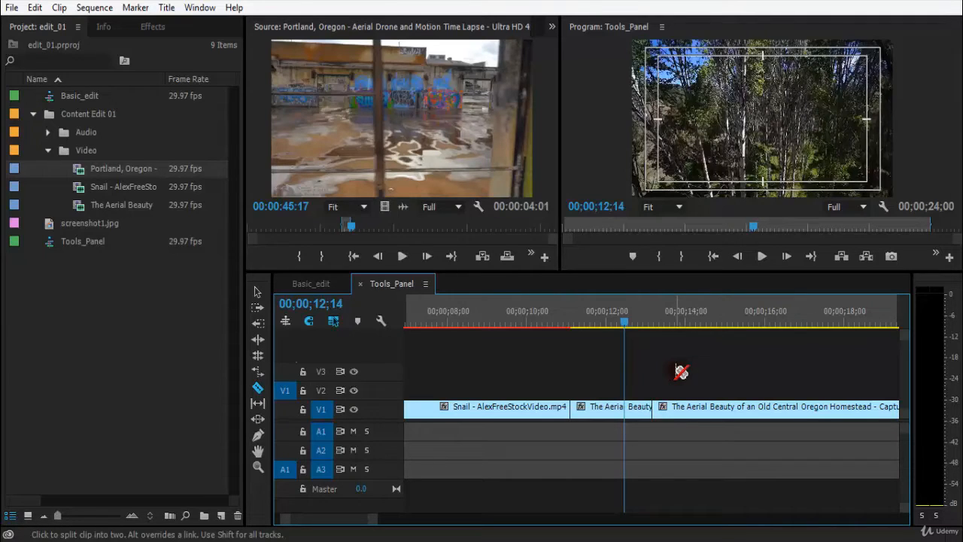
Move the playhead to 00;00;11;28 and select the short first Aerial Beauty piece on V1 with the Selection tool
{"action": "left_click_drag", "start_coordinate": [622, 322], "coordinate": [606, 369]}
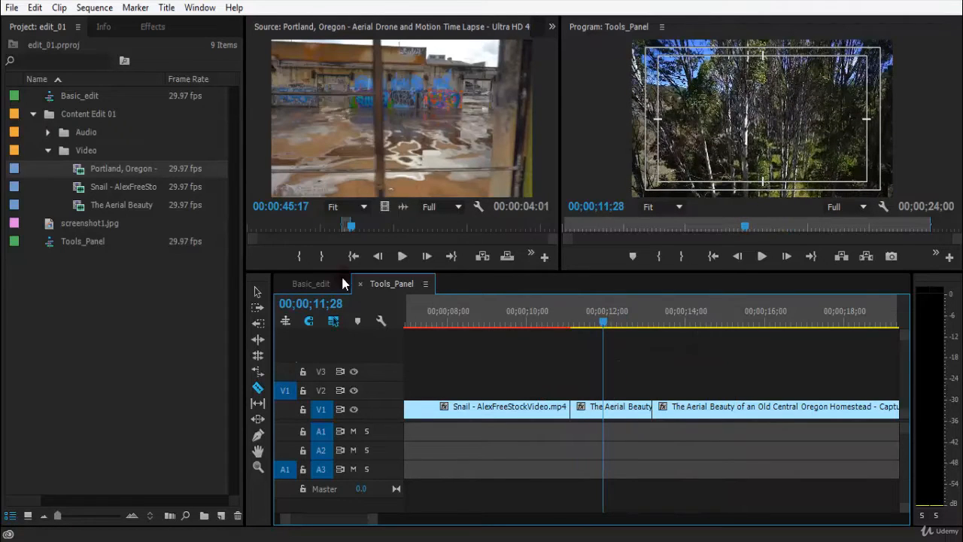
{"action": "left_click", "coordinate": [257, 296]}
{"action": "left_click", "coordinate": [257, 294]}
{"action": "left_click", "coordinate": [622, 414]}
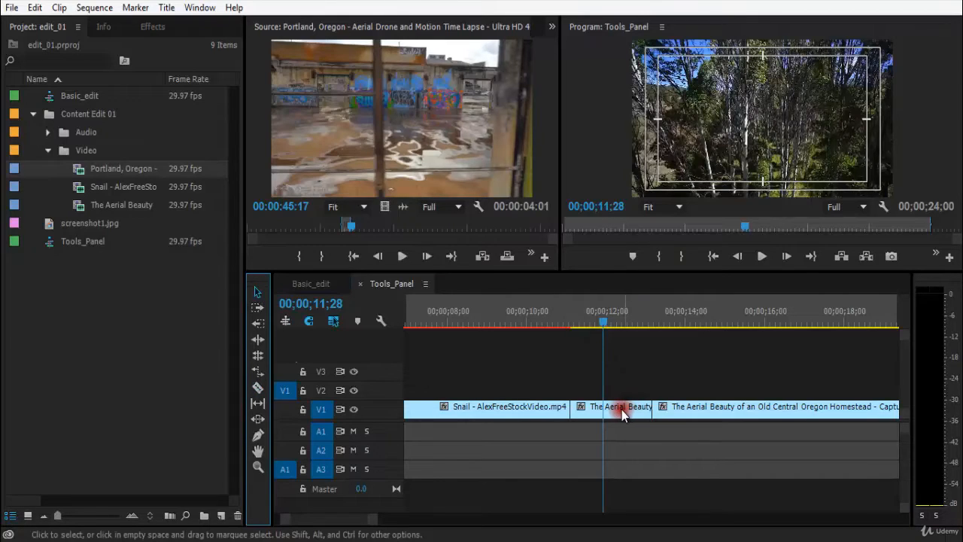
{"action": "left_click", "coordinate": [622, 414]}
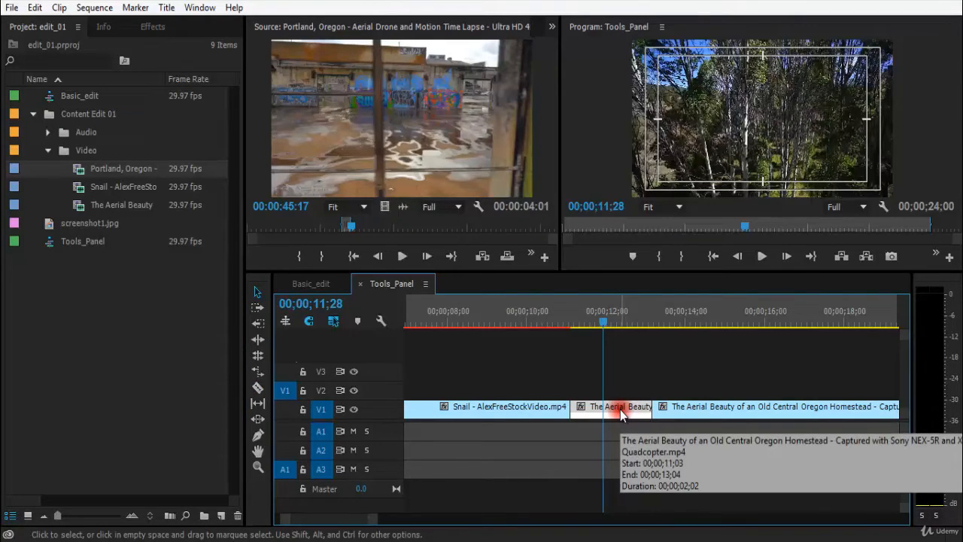
Delete the short first Aerial Beauty piece and move the remaining Aerial Beauty clip on V1 against the end of the Snail clip
{"action": "key", "text": "Delete"}
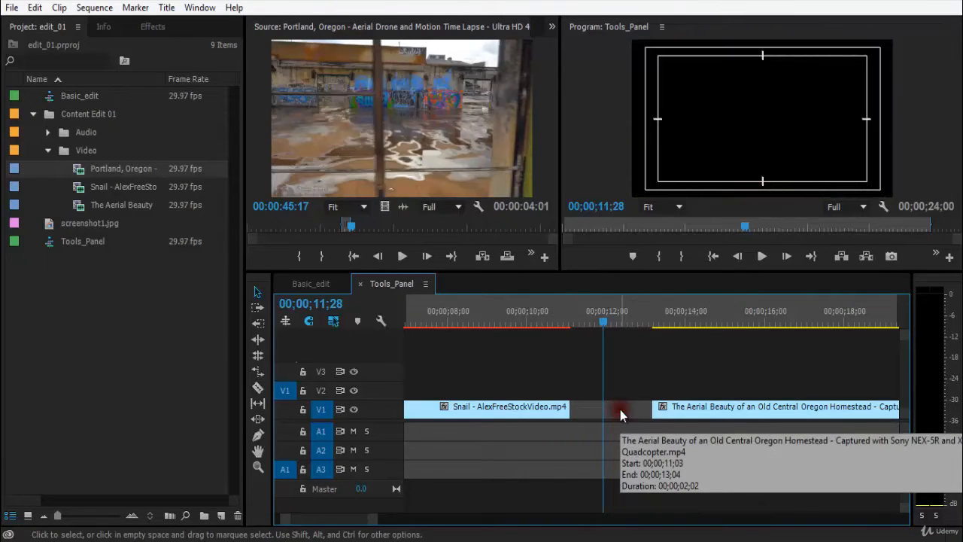
{"action": "left_click_drag", "start_coordinate": [595, 323], "coordinate": [559, 369]}
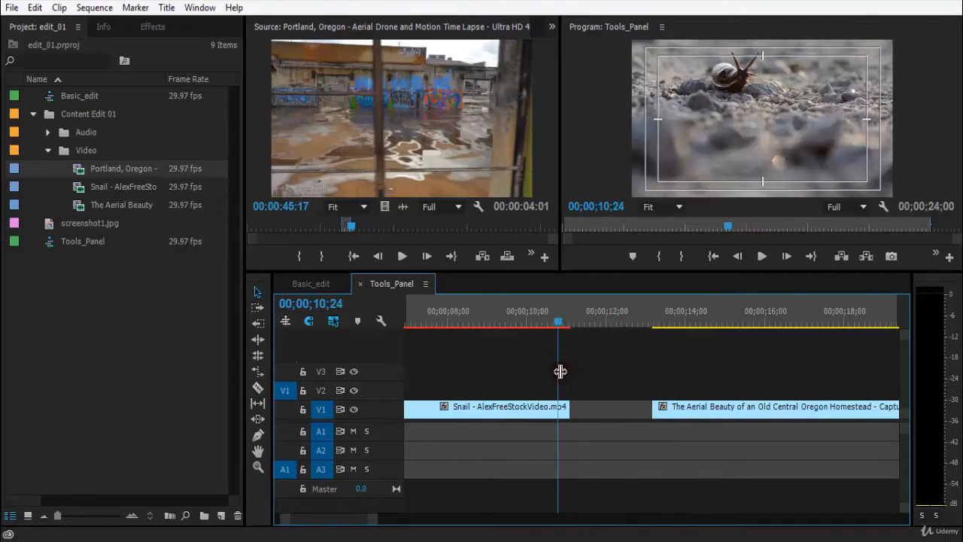
{"action": "left_click", "coordinate": [702, 408]}
{"action": "left_click_drag", "start_coordinate": [661, 410], "coordinate": [622, 408]}
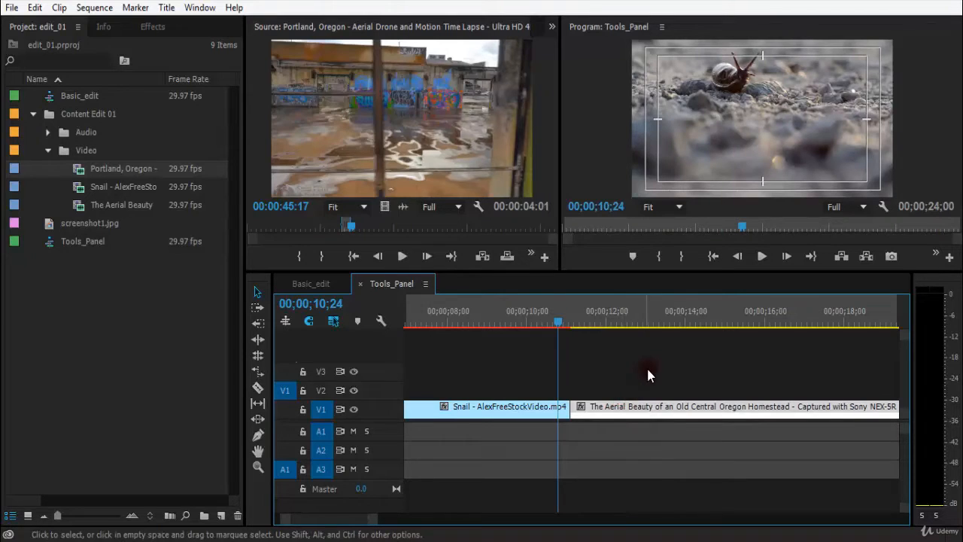
Play the footage across the cut from the Snail clip to the Aerial Beauty clip several times and set the playhead to 00;00;12;01
{"action": "key", "text": "space"}
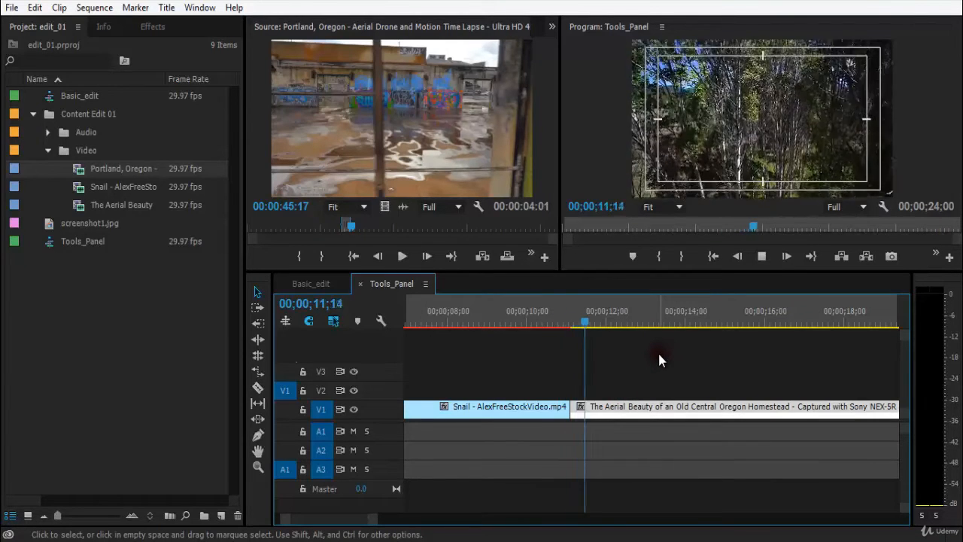
{"action": "left_click", "coordinate": [541, 324]}
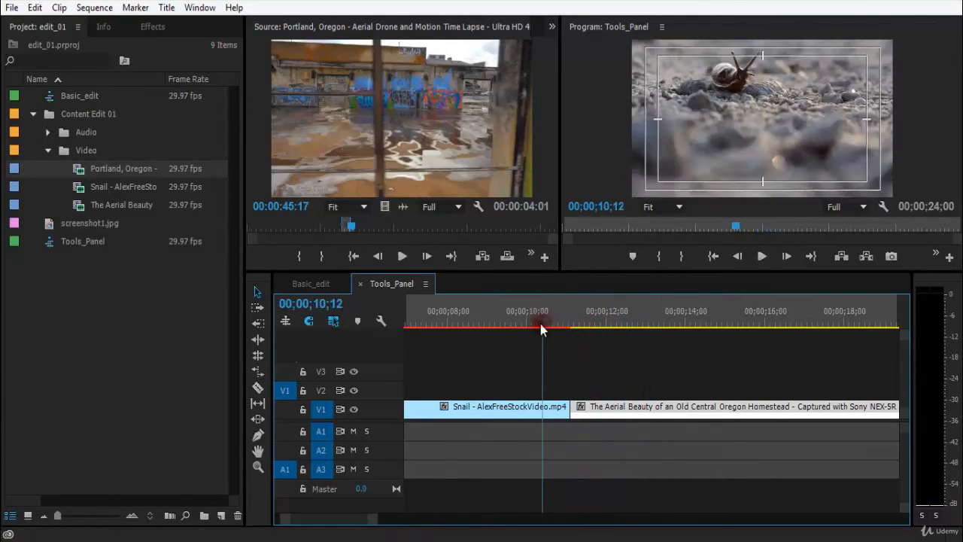
{"action": "key", "text": "space"}
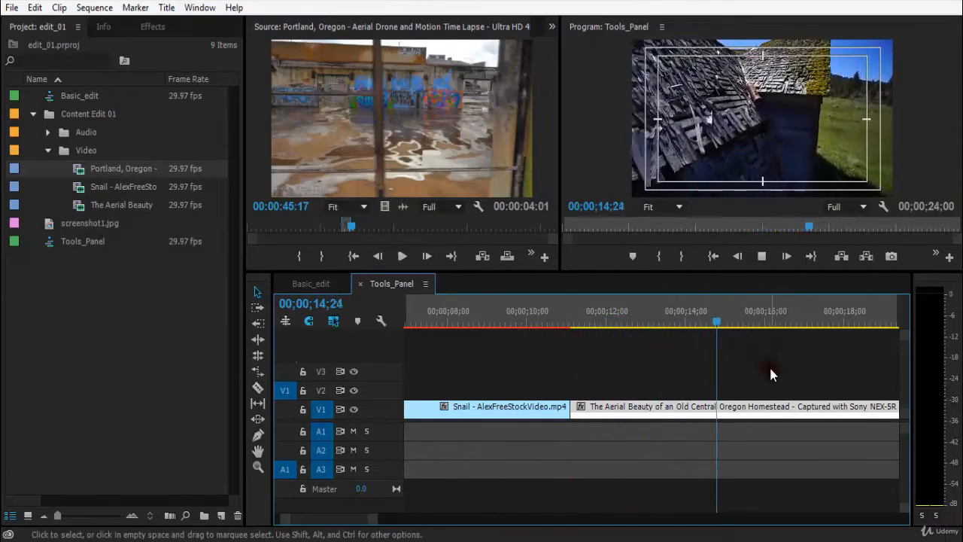
{"action": "left_click_drag", "start_coordinate": [748, 316], "coordinate": [504, 324]}
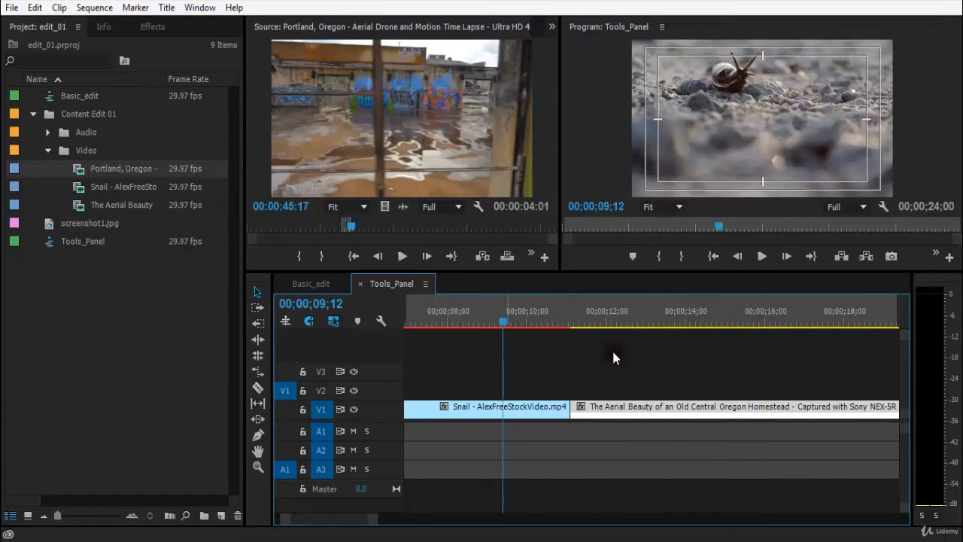
{"action": "key", "text": "space"}
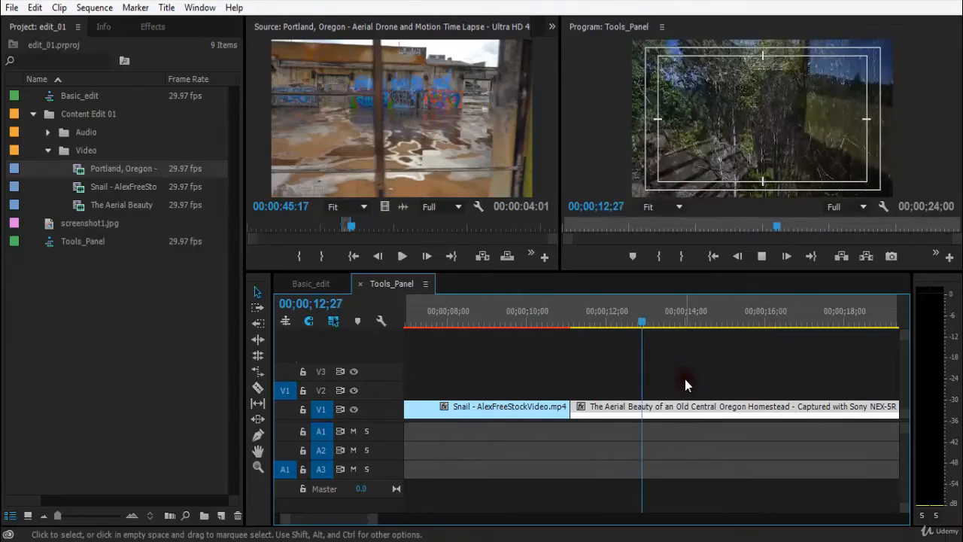
{"action": "left_click", "coordinate": [719, 327]}
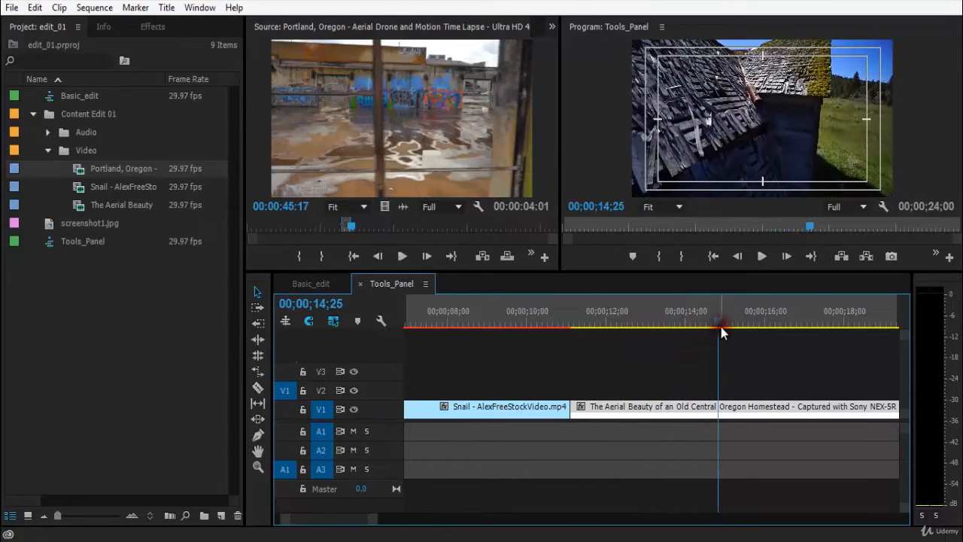
{"action": "left_click_drag", "start_coordinate": [721, 327], "coordinate": [532, 324]}
{"action": "key", "text": "space"}
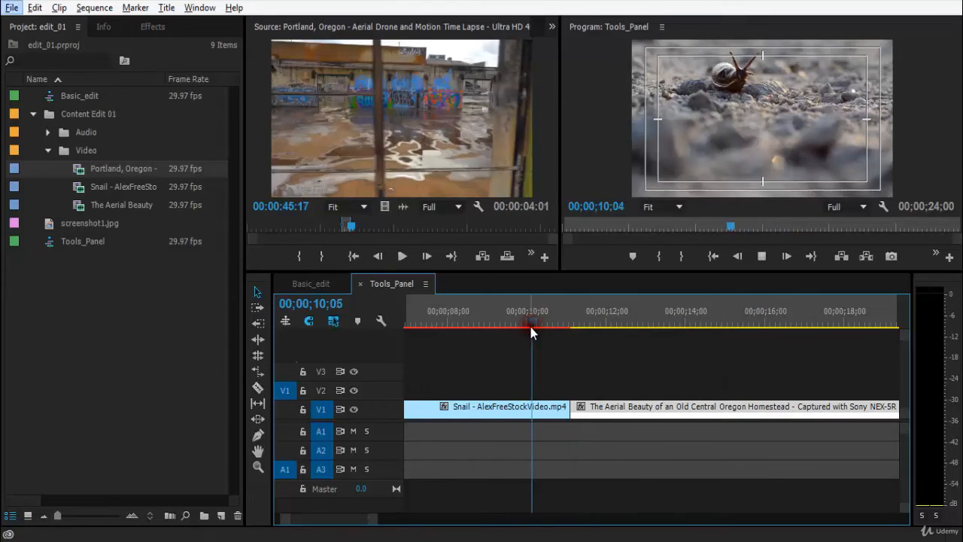
{"action": "key", "text": "alt+space"}
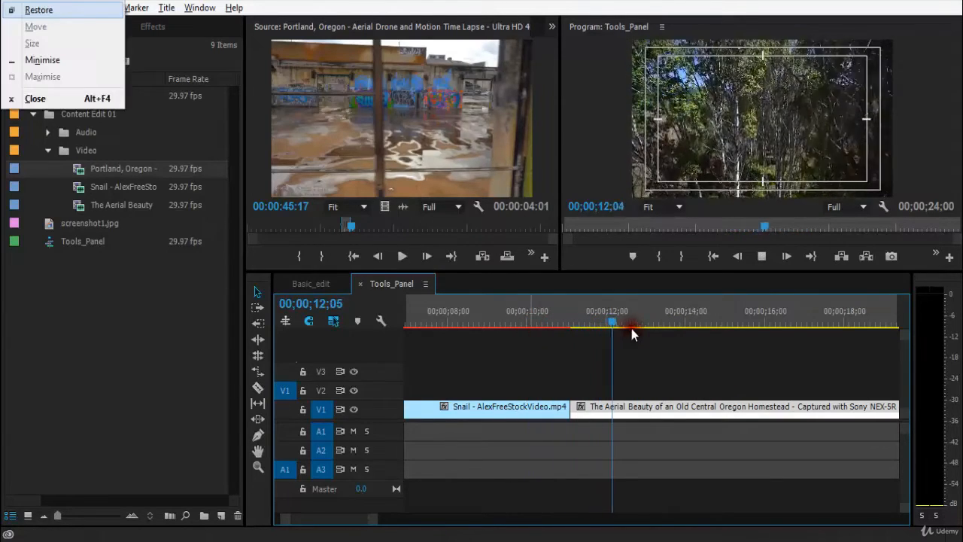
{"action": "left_click", "coordinate": [609, 354]}
{"action": "left_click_drag", "start_coordinate": [633, 327], "coordinate": [607, 322]}
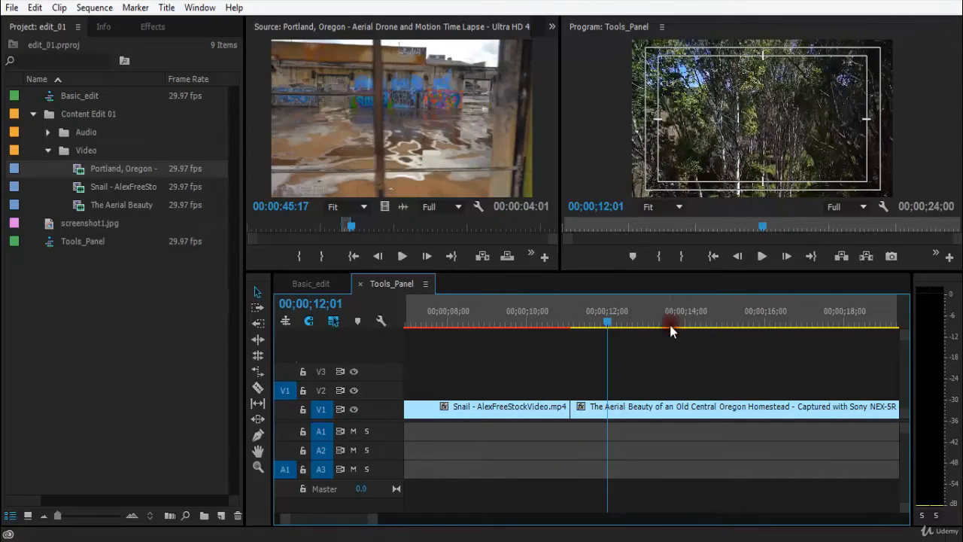
Select the Snail and Aerial Beauty clips on V1 together and one at a time with the Selection tool, and clear the selection
{"action": "left_click", "coordinate": [258, 293]}
{"action": "left_click_drag", "start_coordinate": [505, 372], "coordinate": [617, 408]}
{"action": "left_click", "coordinate": [550, 387]}
{"action": "left_click", "coordinate": [499, 409]}
{"action": "left_click", "coordinate": [662, 406]}
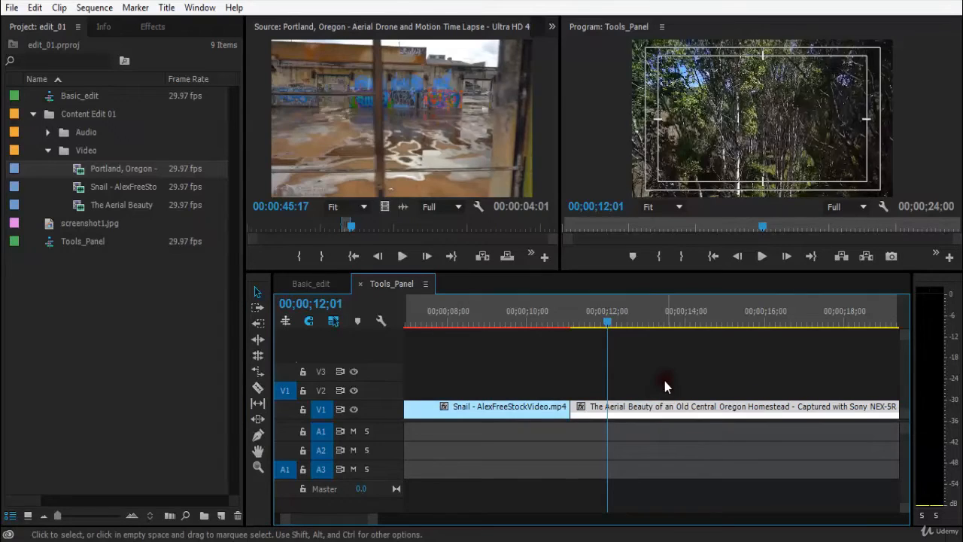
{"action": "left_click", "coordinate": [673, 368]}
Select the Aerial Beauty, Snail and V2 Portland clips one after another with the Selection tool and deselect them
{"action": "key", "text": "minus"}
{"action": "key", "text": "minus"}
{"action": "left_click_drag", "start_coordinate": [534, 368], "coordinate": [658, 420]}
{"action": "left_click", "coordinate": [258, 293]}
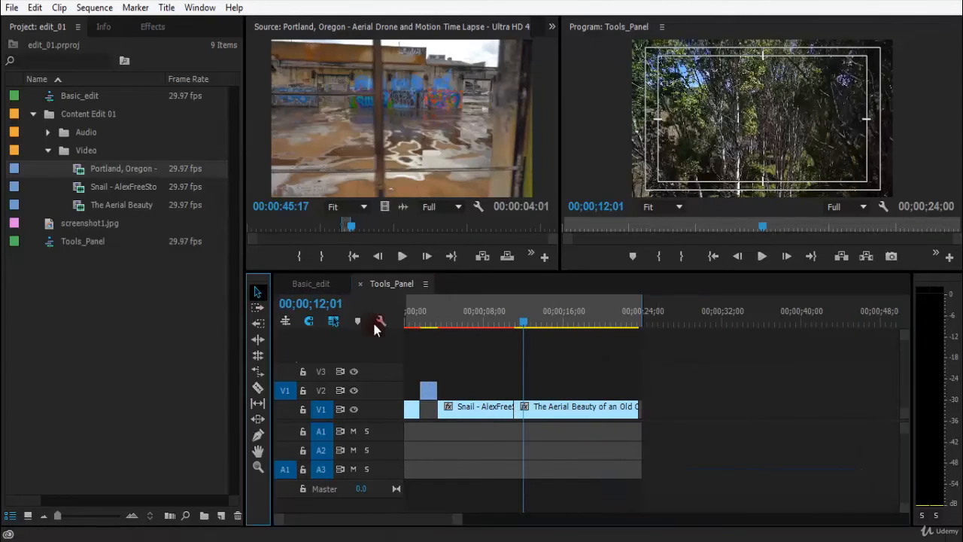
{"action": "left_click", "coordinate": [544, 408]}
{"action": "left_click", "coordinate": [460, 409]}
{"action": "left_click", "coordinate": [428, 390]}
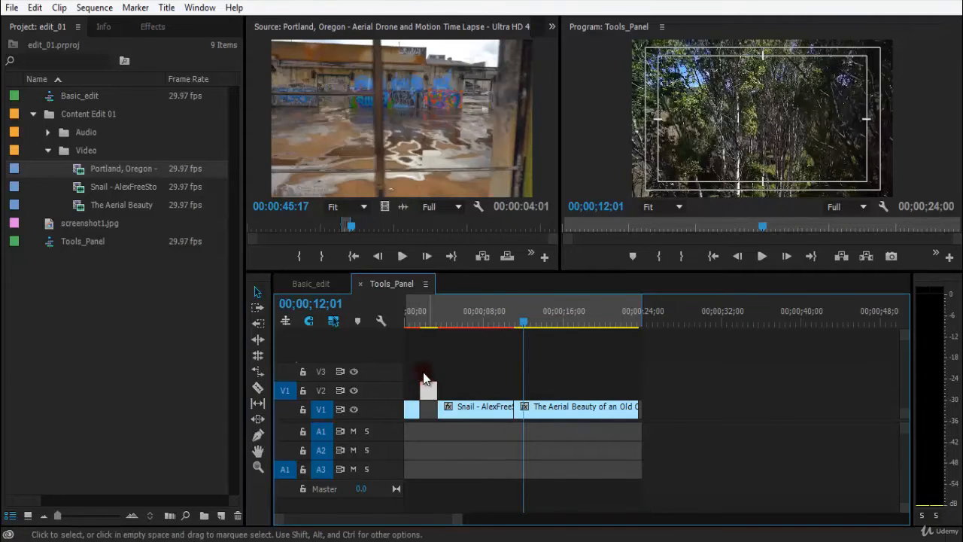
{"action": "left_click_drag", "start_coordinate": [540, 351], "coordinate": [630, 364]}
{"action": "left_click", "coordinate": [260, 299]}
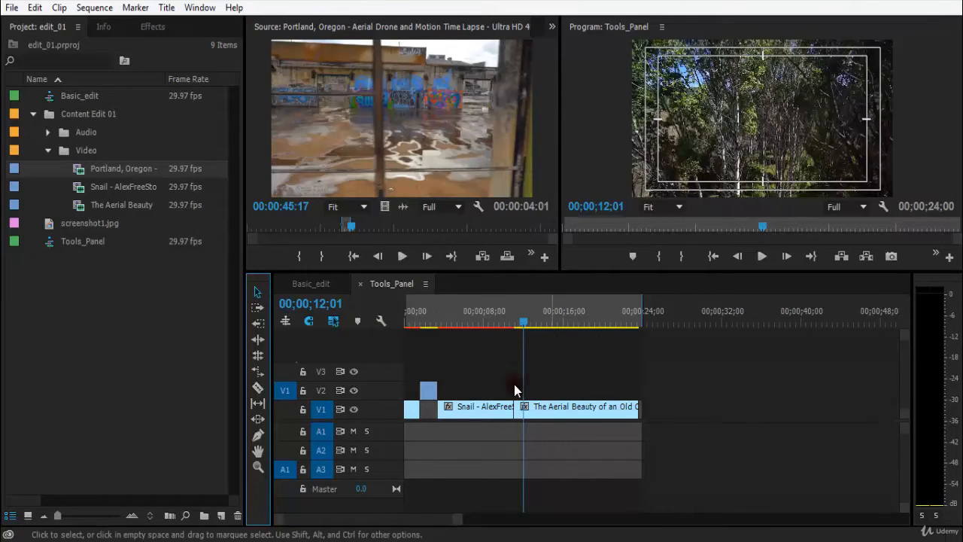
Move the playhead to 00;00;12;29 over the Aerial Beauty clip and save the project
{"action": "key", "text": "="}
{"action": "left_click_drag", "start_coordinate": [576, 315], "coordinate": [740, 392]}
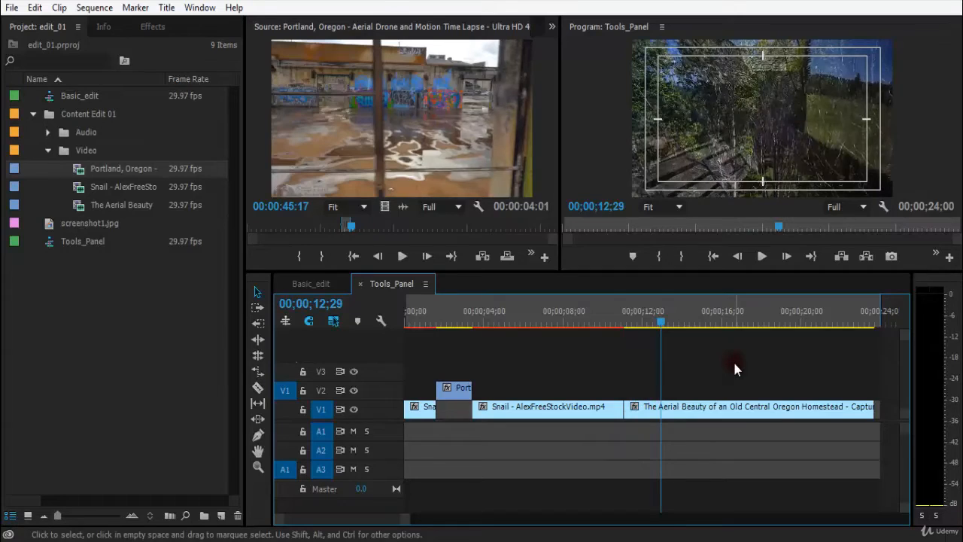
{"action": "key", "text": "ctrl+s"}
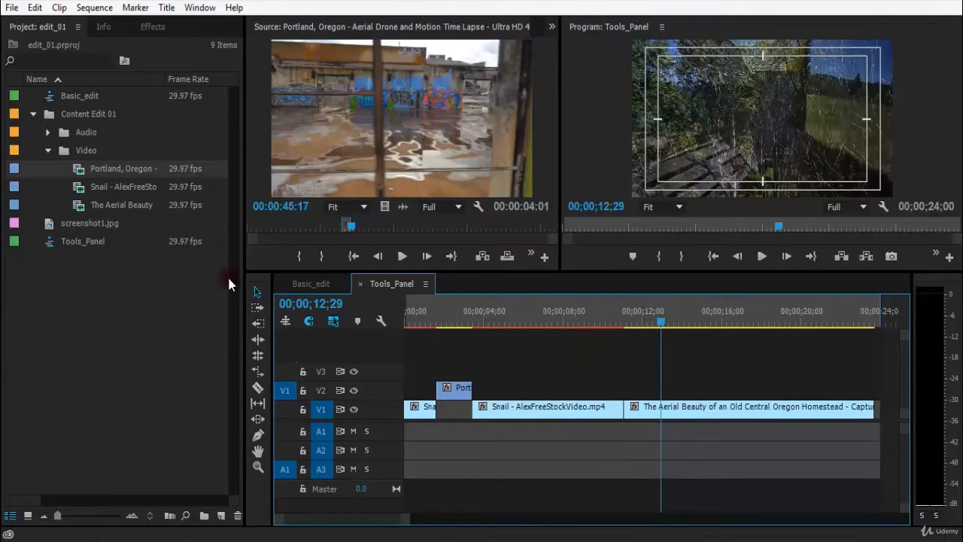
Select all clips on V1 and V2 from the sequence start with the Track Select Forward tool, and deselect them with the Selection tool
{"action": "left_click", "coordinate": [258, 308]}
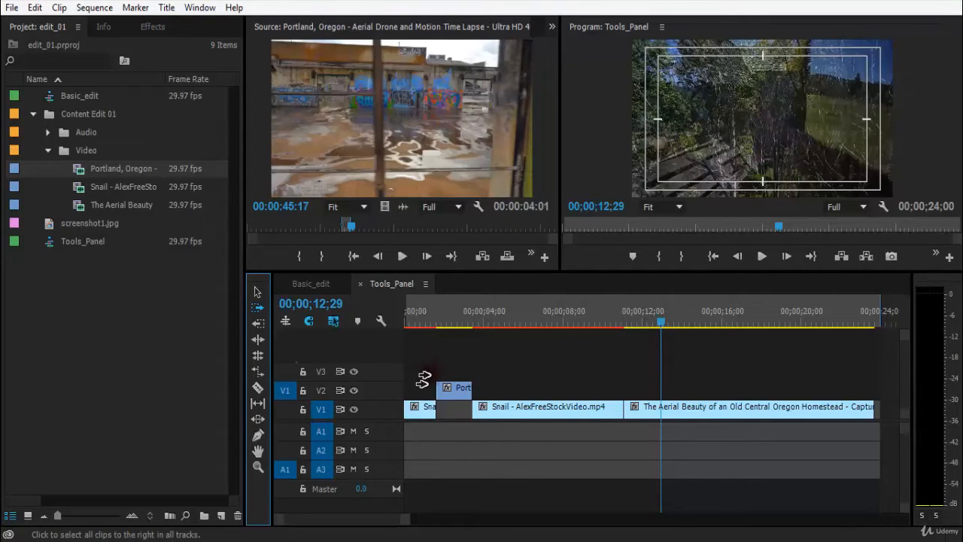
{"action": "left_click", "coordinate": [418, 384]}
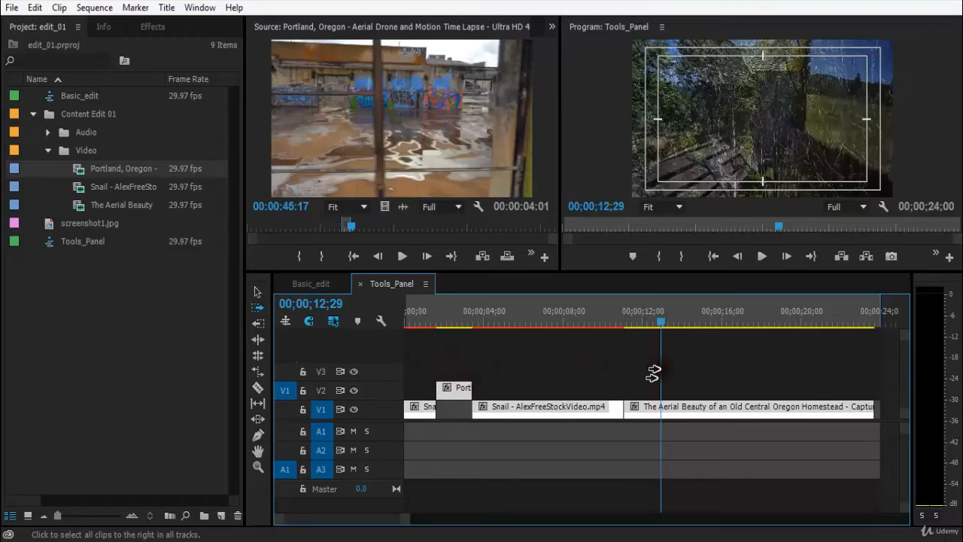
{"action": "key", "text": "minus"}
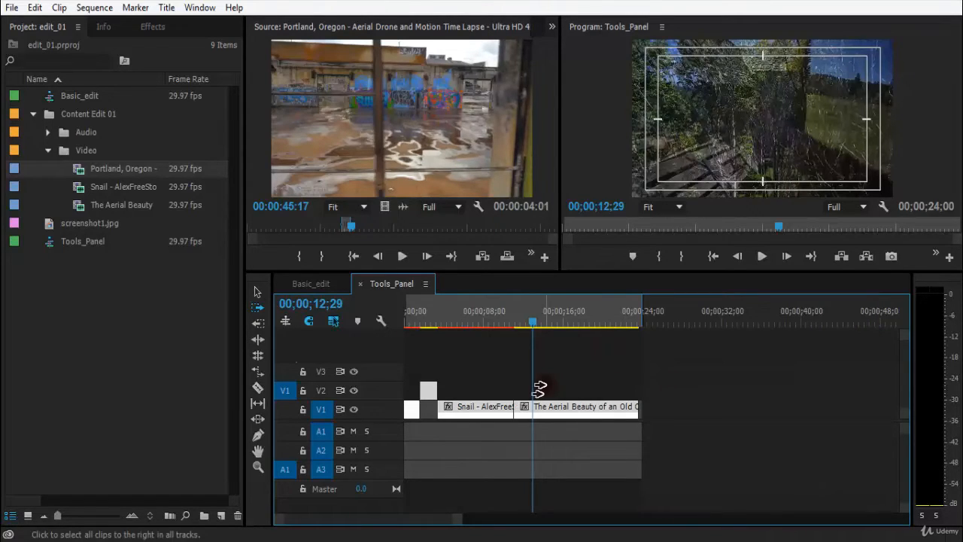
{"action": "key", "text": "equal"}
{"action": "left_click", "coordinate": [411, 322]}
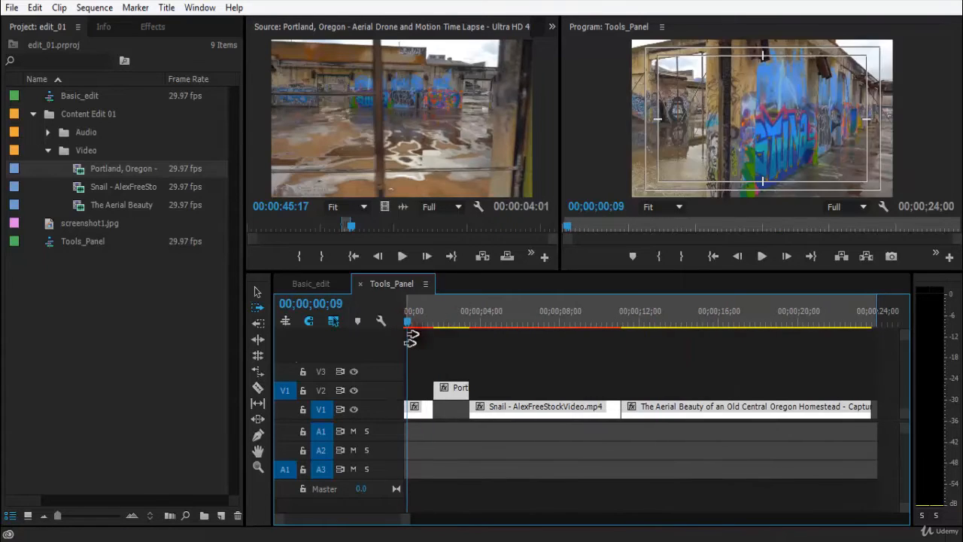
{"action": "left_click", "coordinate": [420, 361]}
{"action": "left_click", "coordinate": [257, 292]}
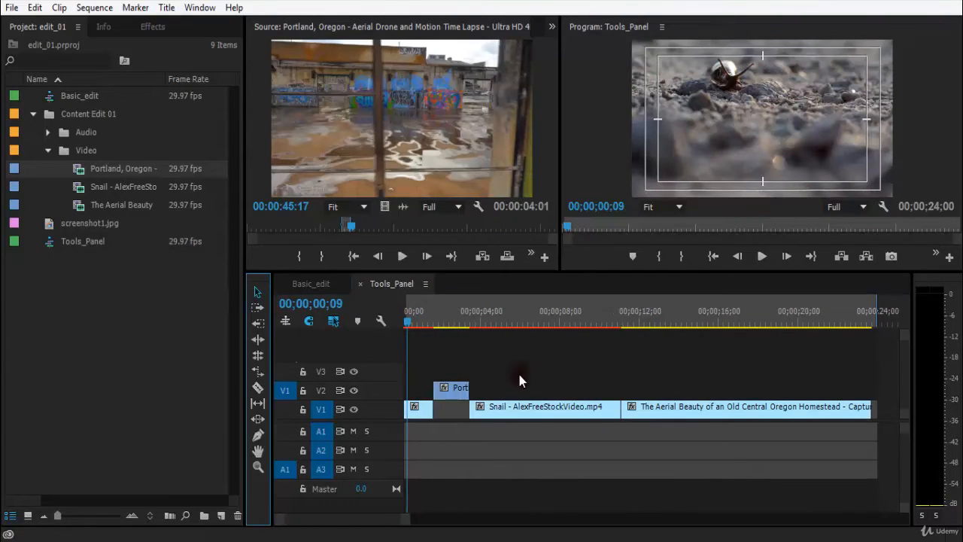
{"action": "left_click", "coordinate": [482, 370]}
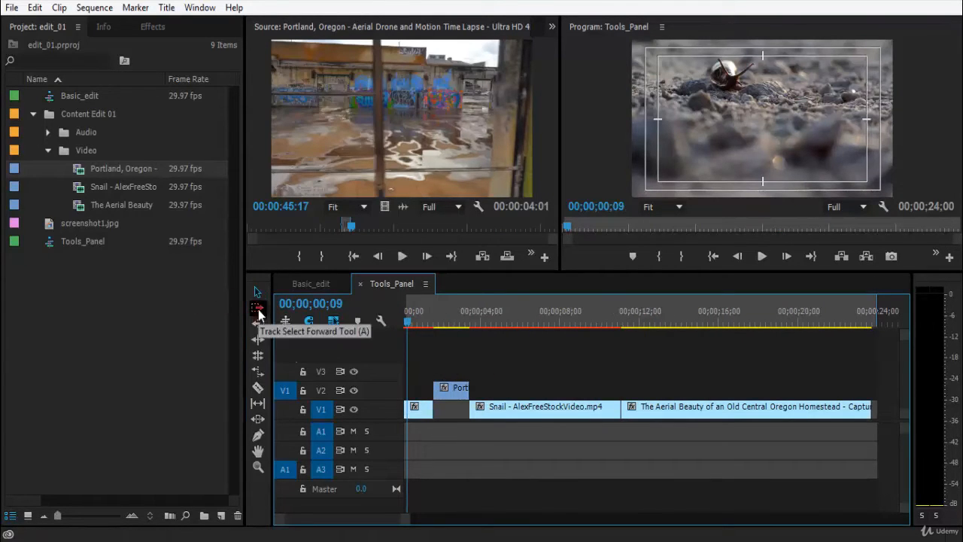
Select every clip on both video tracks with the Track Select Forward tool and switch back to the Selection tool
{"action": "left_click", "coordinate": [258, 310]}
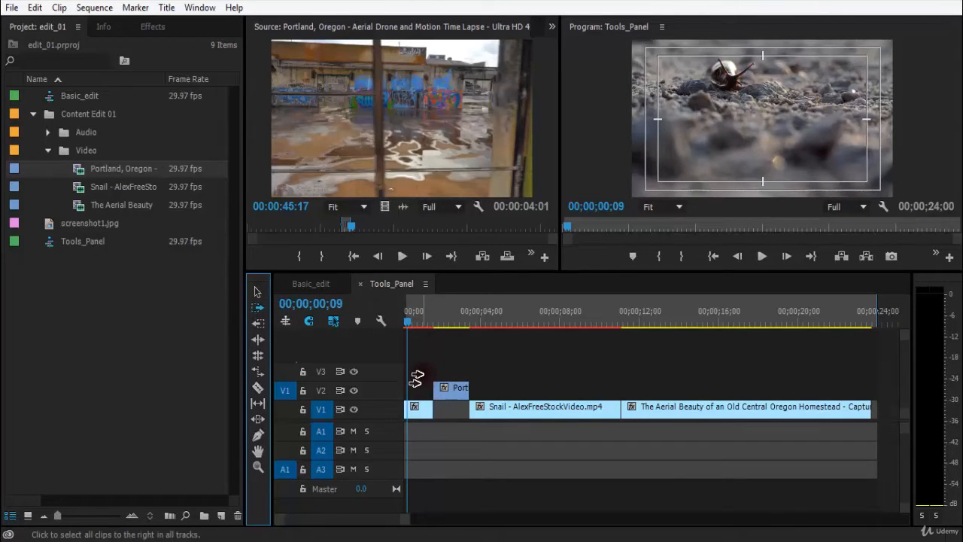
{"action": "left_click", "coordinate": [417, 379]}
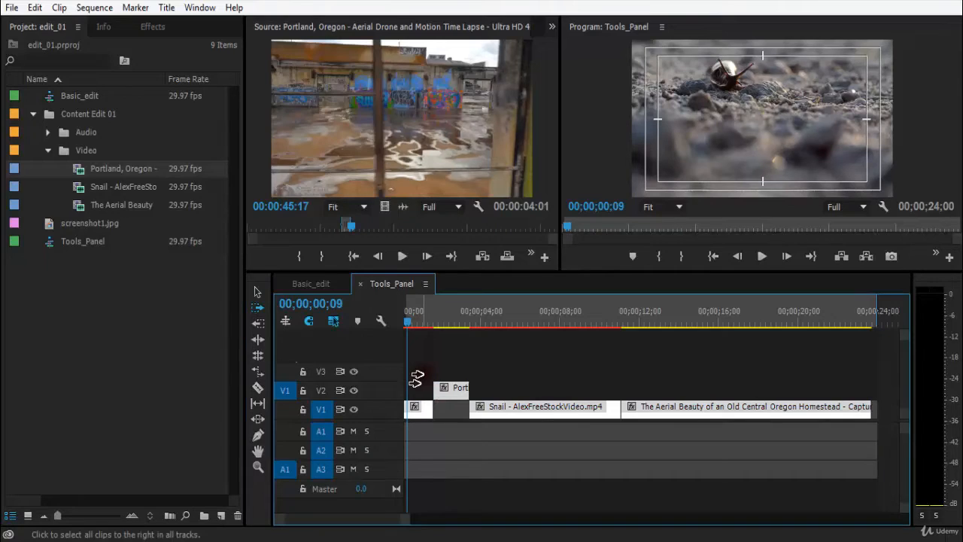
{"action": "key", "text": "v"}
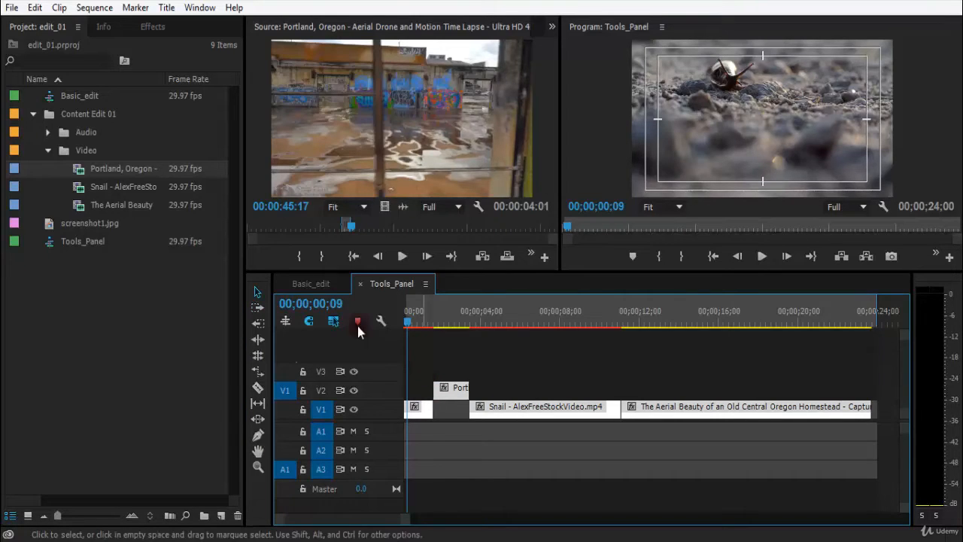
Place the Opening_Night audio file from the Audio bin on track A1 at the start of the sequence
{"action": "left_click", "coordinate": [48, 132]}
{"action": "left_click", "coordinate": [76, 152]}
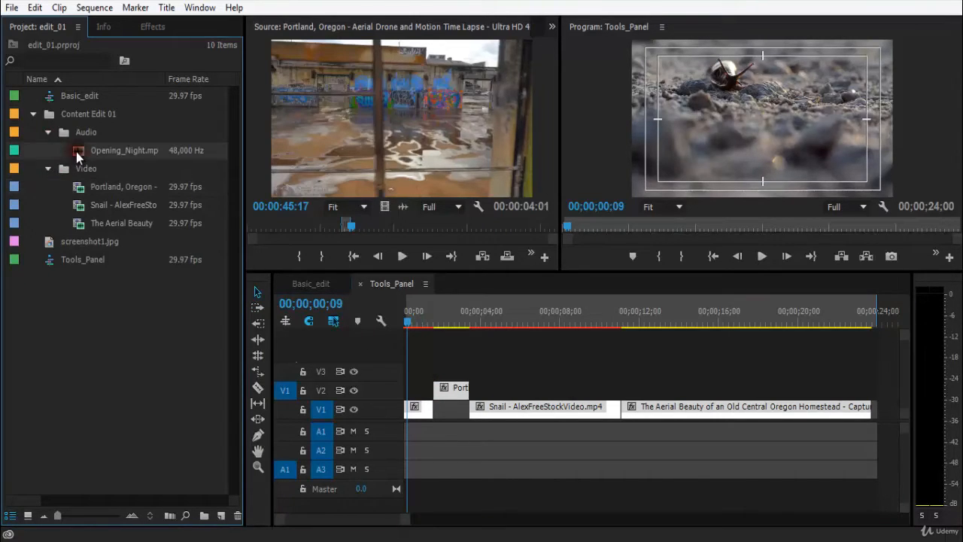
{"action": "left_click_drag", "start_coordinate": [79, 151], "coordinate": [410, 432]}
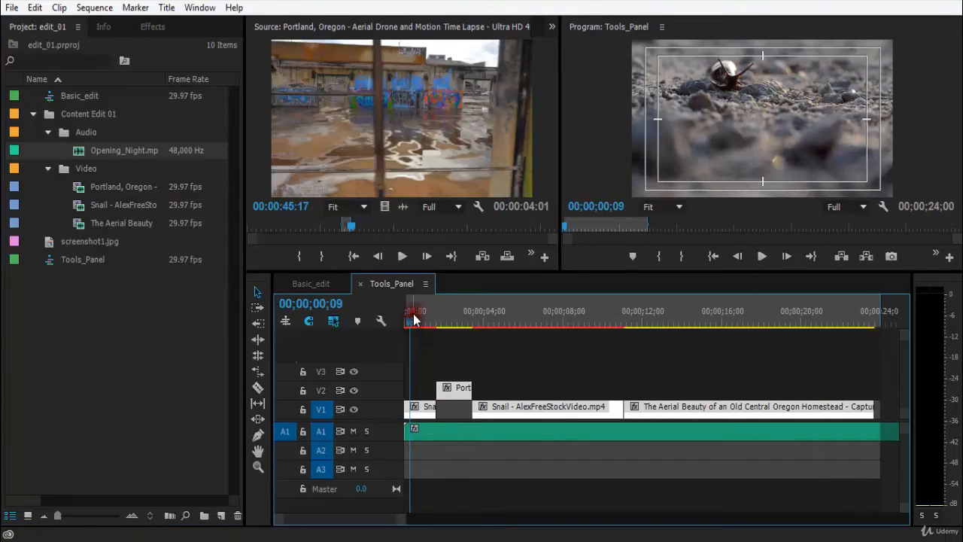
Play the sequence with the music from its start, and save the project with the playhead back at 00;00;00;00
{"action": "left_click_drag", "start_coordinate": [413, 320], "coordinate": [393, 327]}
{"action": "key", "text": "space"}
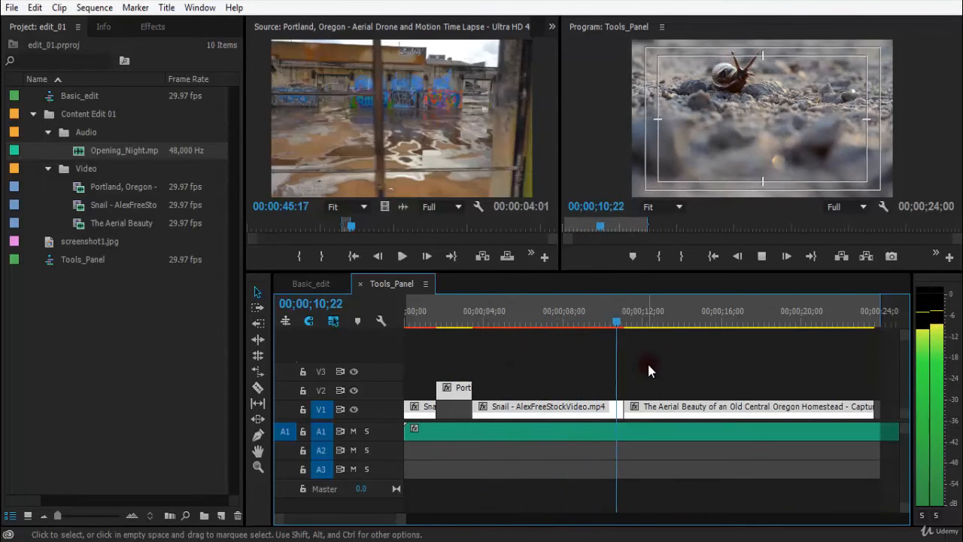
{"action": "left_click", "coordinate": [444, 322]}
{"action": "left_click_drag", "start_coordinate": [441, 325], "coordinate": [372, 333]}
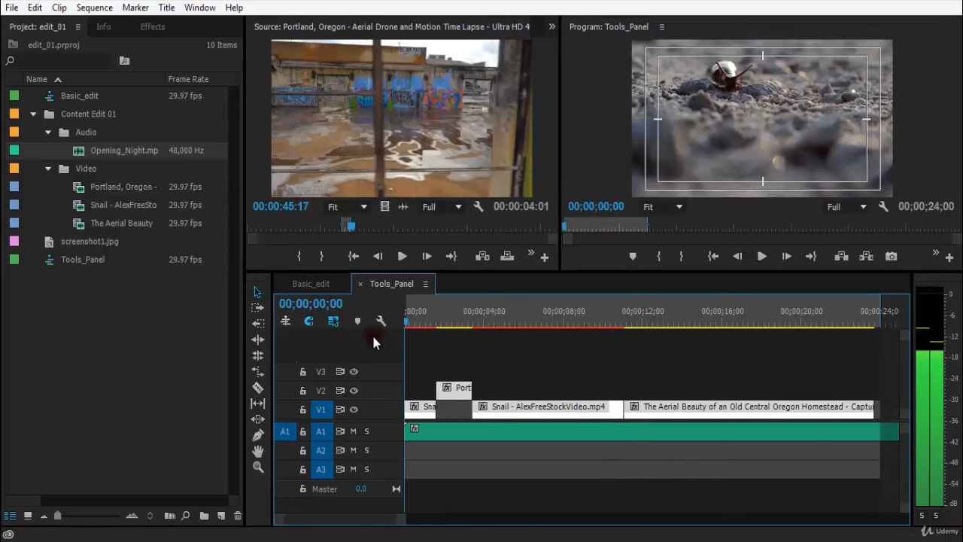
{"action": "key", "text": "ctrl+s"}
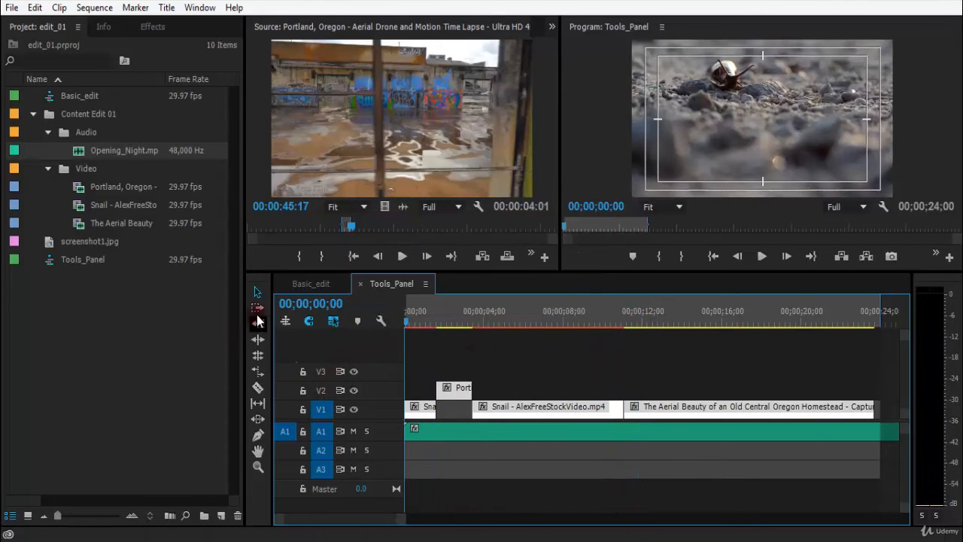
Select all video clips and the A1 audio with the Track Select Forward tool, and clear the selection with the Selection tool
{"action": "left_click", "coordinate": [258, 308]}
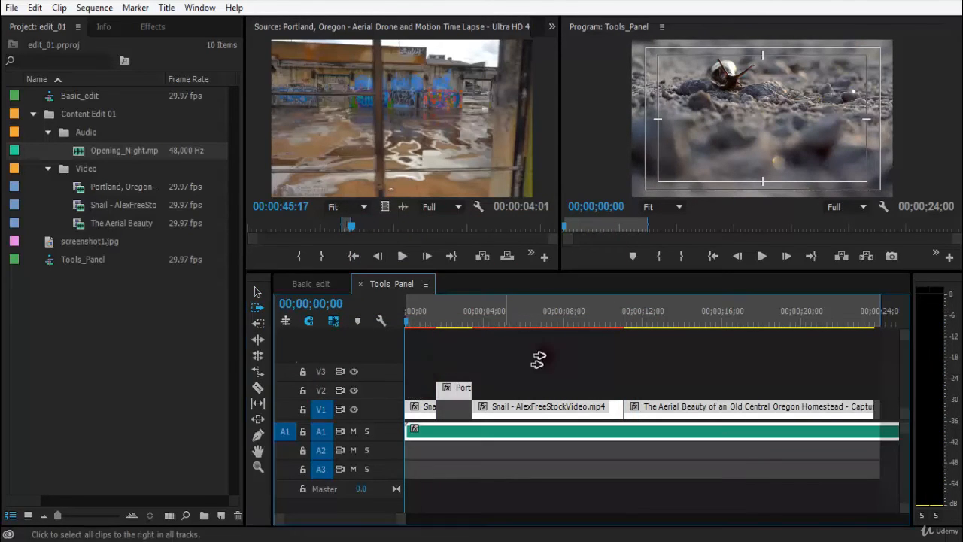
{"action": "key", "text": "v"}
{"action": "left_click", "coordinate": [658, 346]}
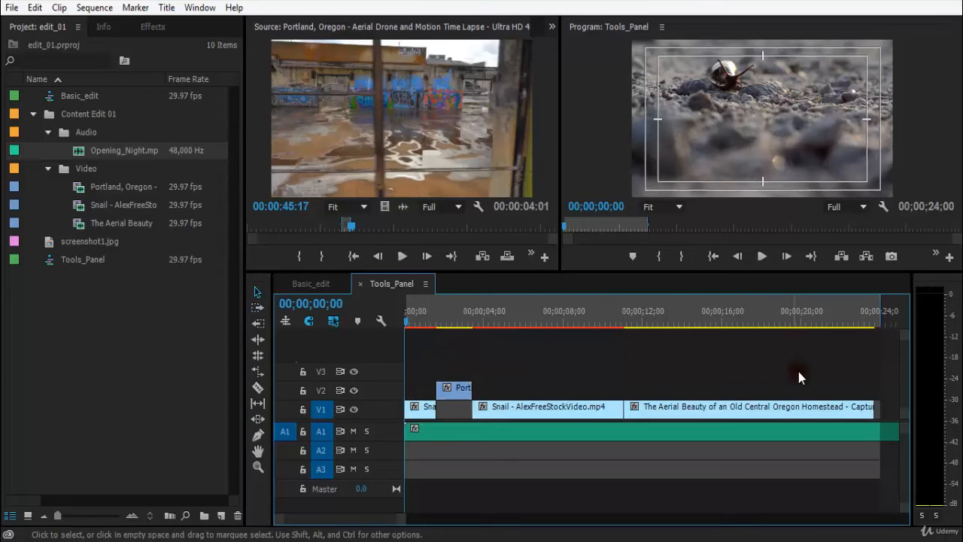
{"action": "left_click", "coordinate": [258, 297]}
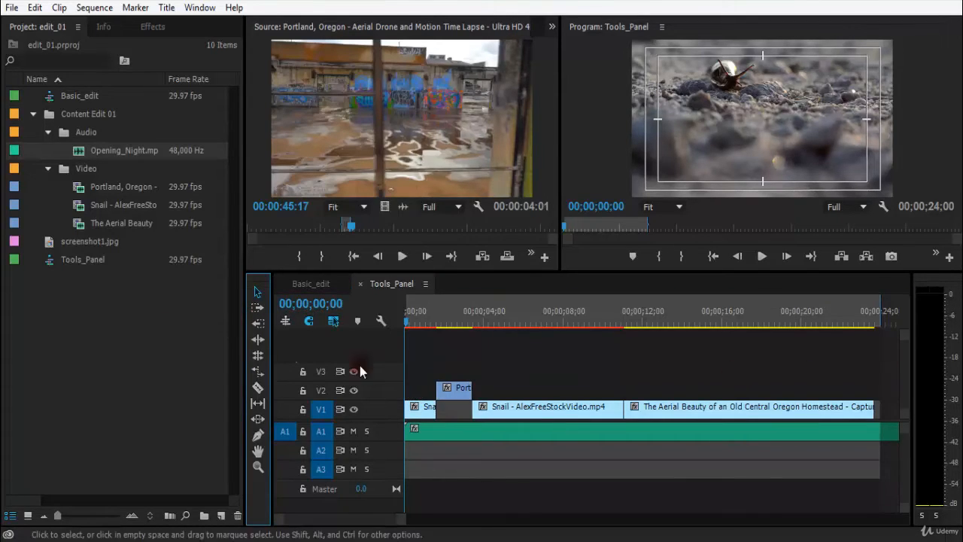
Select everything from the first Snail clip onward on all tracks with the Track Select Forward tool, and deselect it with the Selection tool
{"action": "left_click", "coordinate": [258, 307]}
{"action": "left_click", "coordinate": [419, 389]}
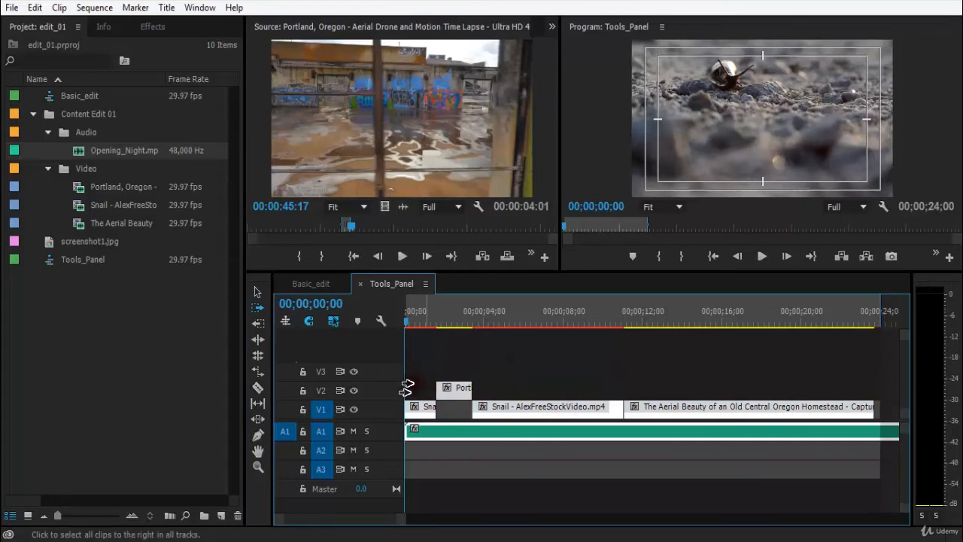
{"action": "left_click", "coordinate": [256, 297]}
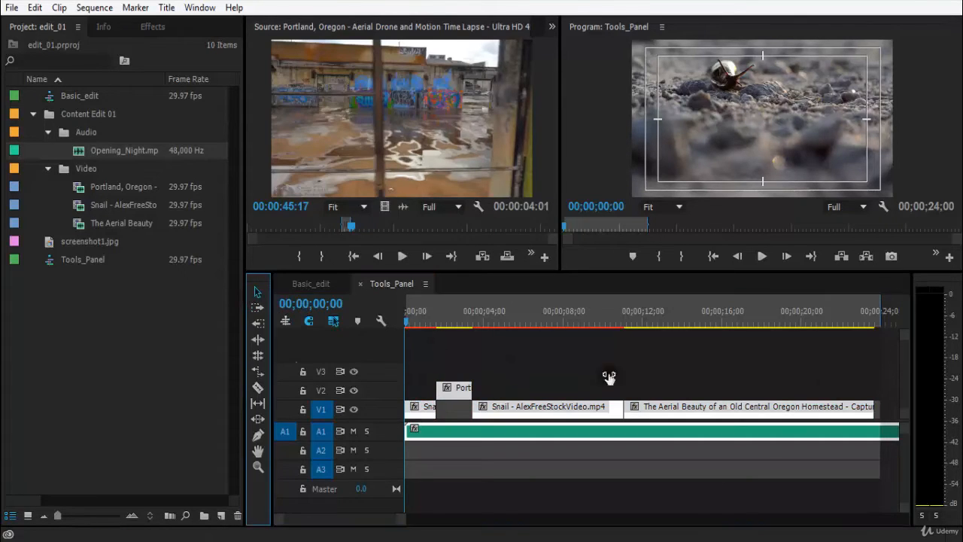
{"action": "left_click", "coordinate": [810, 345]}
{"action": "scroll", "coordinate": [812, 356], "scroll_direction": "down", "scroll_amount": 1}
{"action": "left_click_drag", "start_coordinate": [741, 350], "coordinate": [852, 384]}
{"action": "left_click_drag", "start_coordinate": [761, 349], "coordinate": [789, 350]}
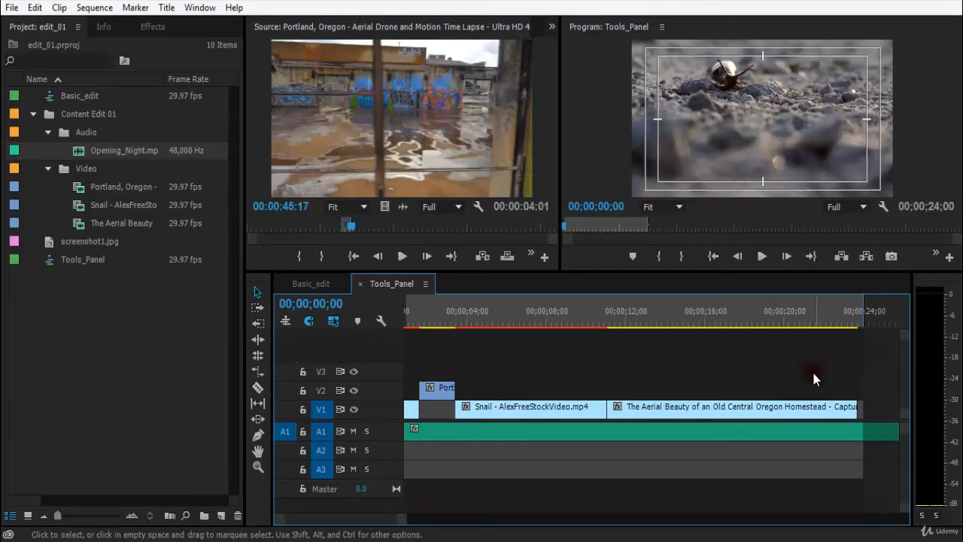
Shift all video clips and the A1 audio forward in time using the Track Select Forward tool, undo the move and clear the selection
{"action": "key", "text": "minus"}
{"action": "key", "text": "minus"}
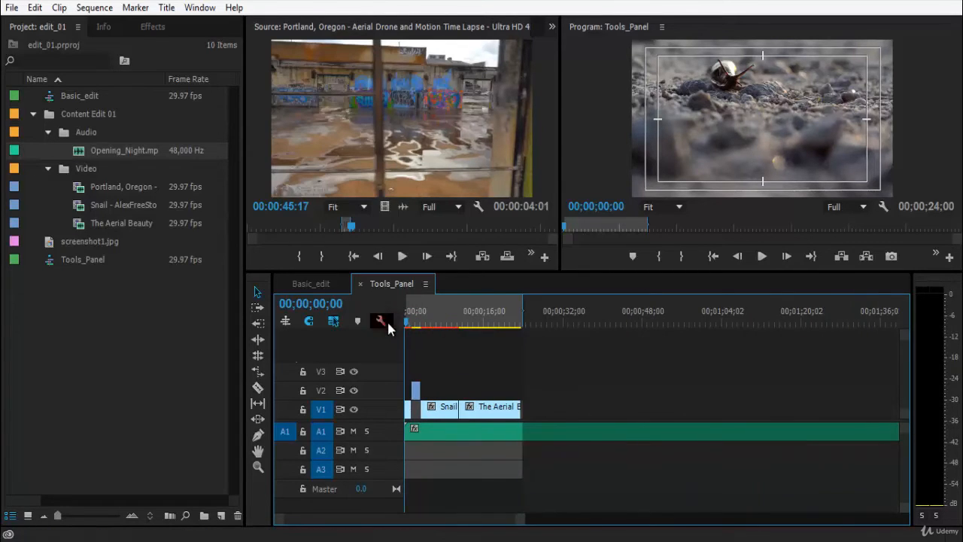
{"action": "key", "text": "equal"}
{"action": "key", "text": "equal"}
{"action": "key", "text": "equal"}
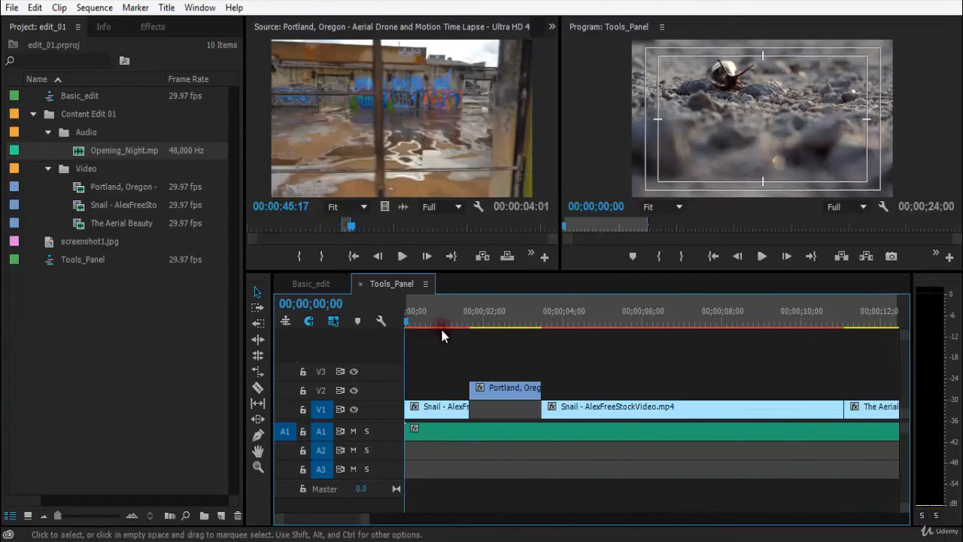
{"action": "left_click", "coordinate": [261, 311]}
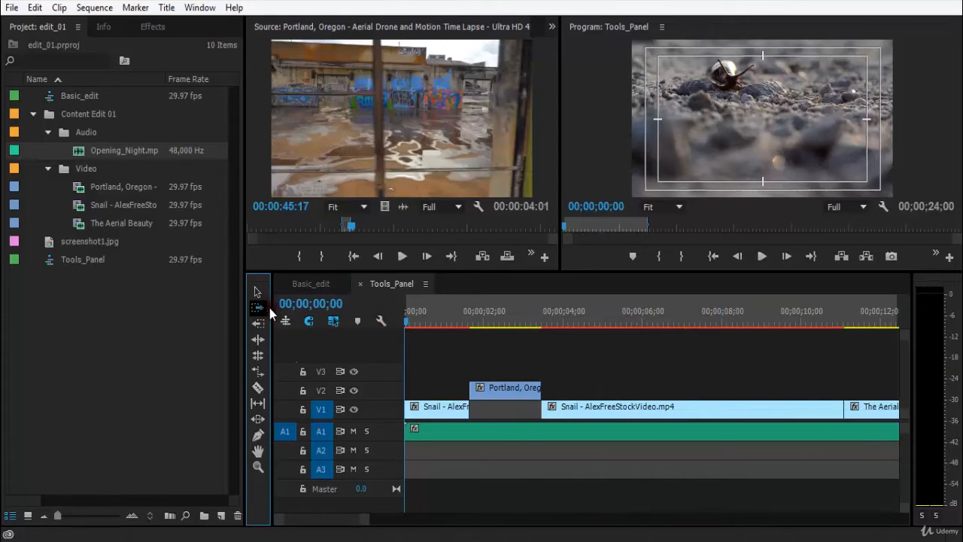
{"action": "key", "text": "minus"}
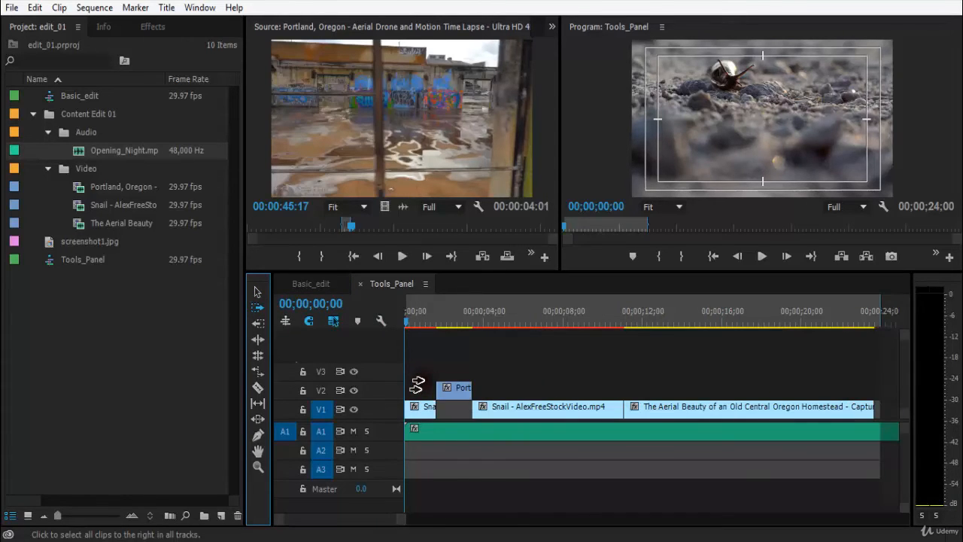
{"action": "left_click", "coordinate": [418, 385]}
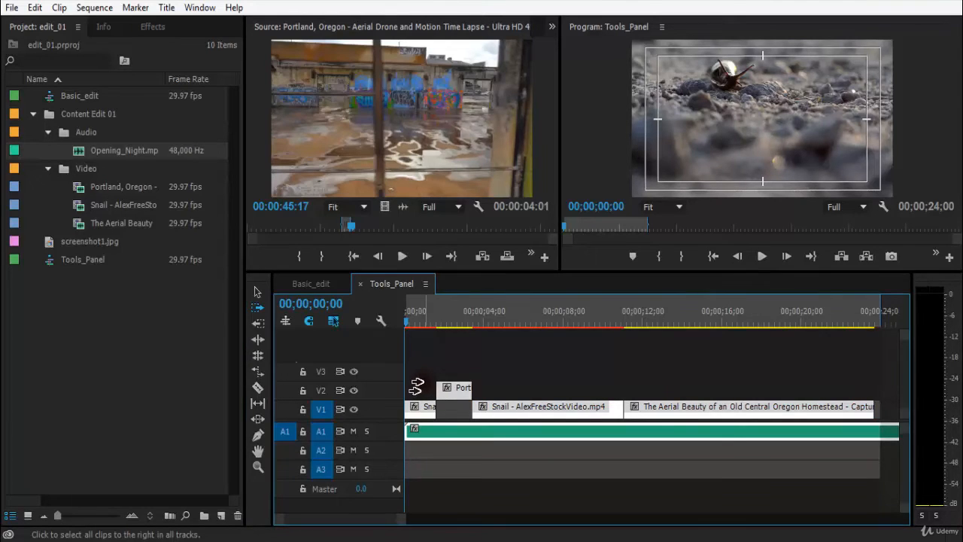
{"action": "left_click_drag", "start_coordinate": [418, 387], "coordinate": [572, 389]}
{"action": "key", "text": "ctrl+z"}
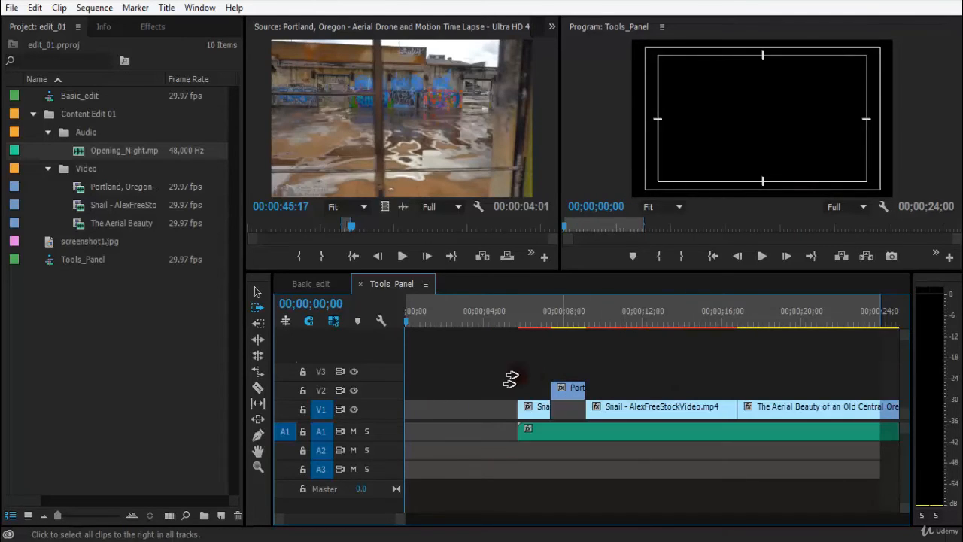
{"action": "key", "text": "ctrl+z"}
{"action": "left_click", "coordinate": [261, 313]}
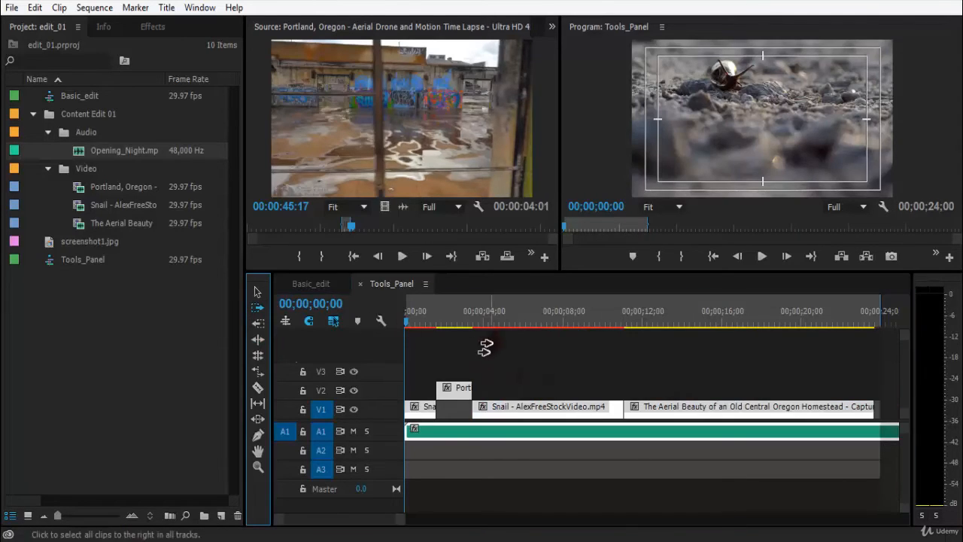
{"action": "left_click", "coordinate": [592, 368]}
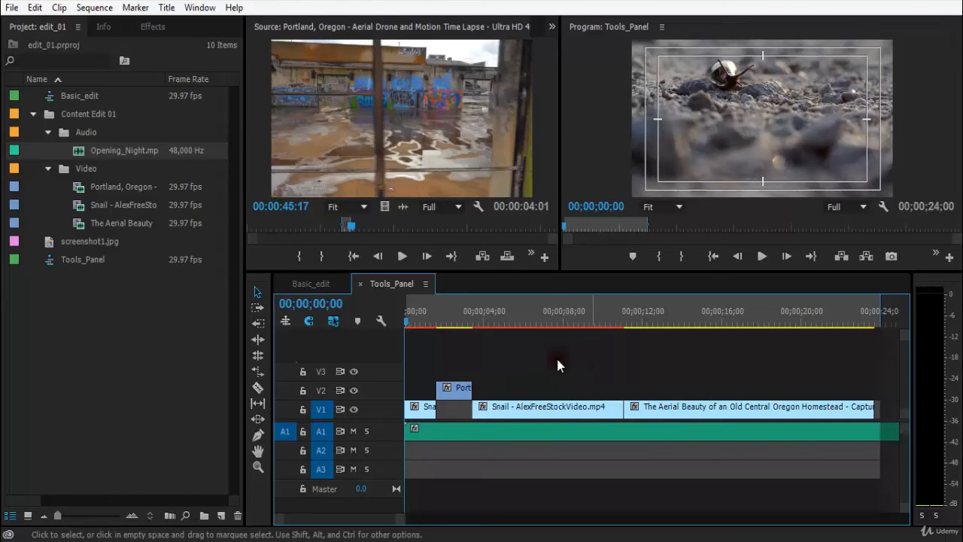
Select the second Snail clip, The Aerial Beauty clip and the A1 audio with the Track Select Forward tool, and deselect them
{"action": "left_click", "coordinate": [257, 307]}
{"action": "left_click", "coordinate": [604, 385]}
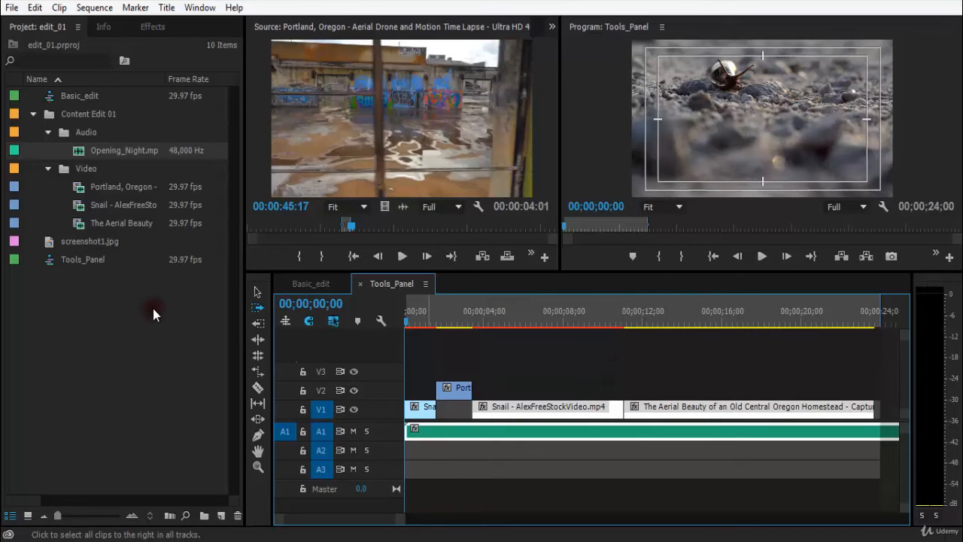
{"action": "left_click", "coordinate": [258, 295]}
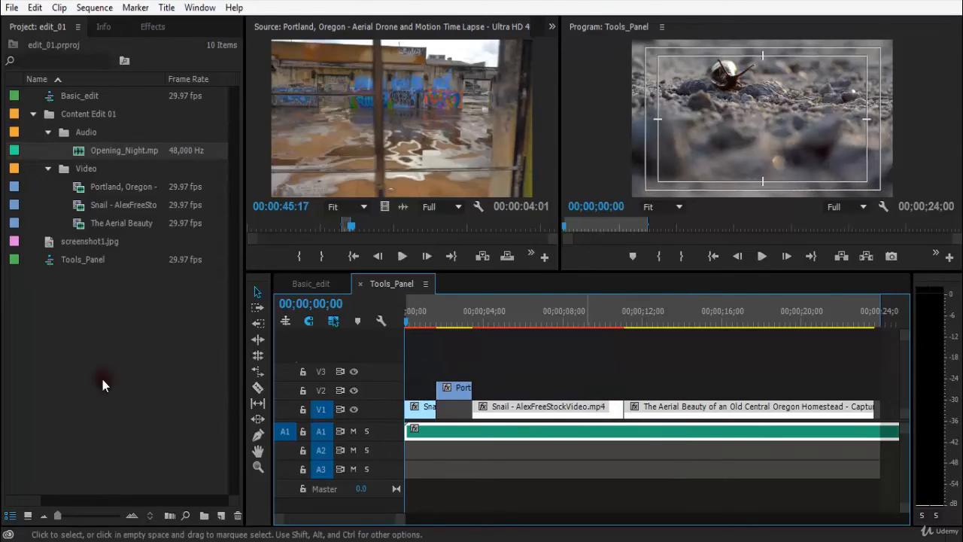
{"action": "left_click", "coordinate": [258, 307]}
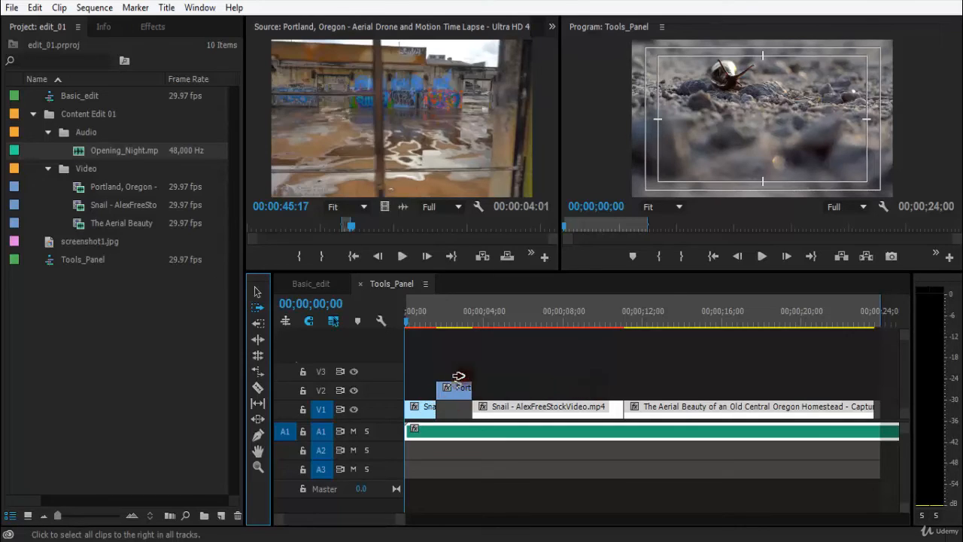
{"action": "left_click", "coordinate": [257, 291]}
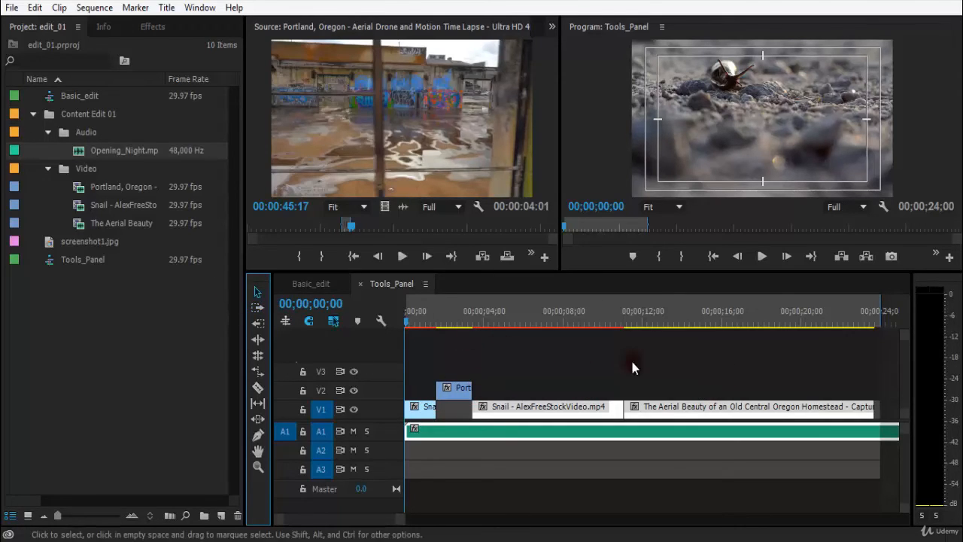
{"action": "left_click", "coordinate": [632, 363]}
Select only The Aerial Beauty clip and the A1 audio with the Track Select Forward tool, and clear the selection with the Selection tool
{"action": "left_click", "coordinate": [257, 307]}
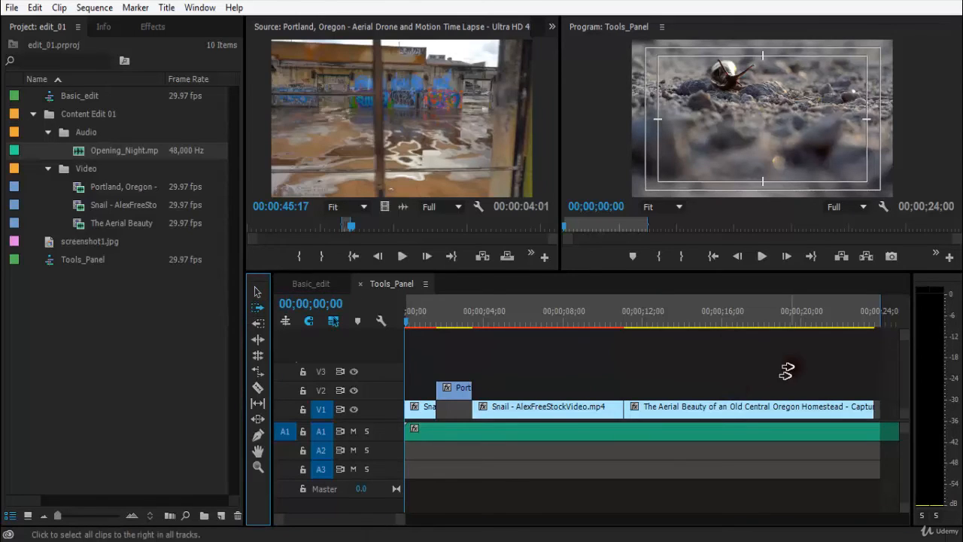
{"action": "left_click", "coordinate": [788, 393]}
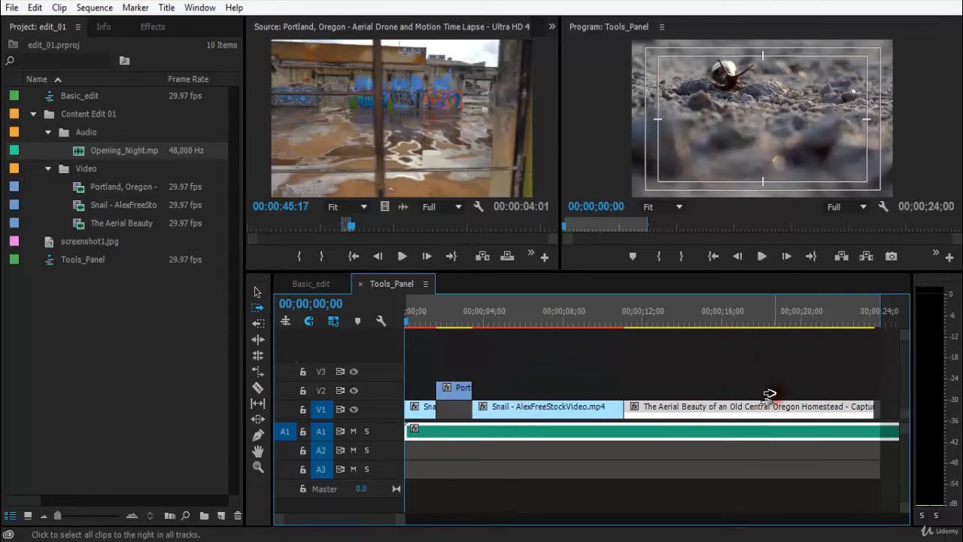
{"action": "left_click", "coordinate": [762, 408]}
{"action": "left_click", "coordinate": [216, 296]}
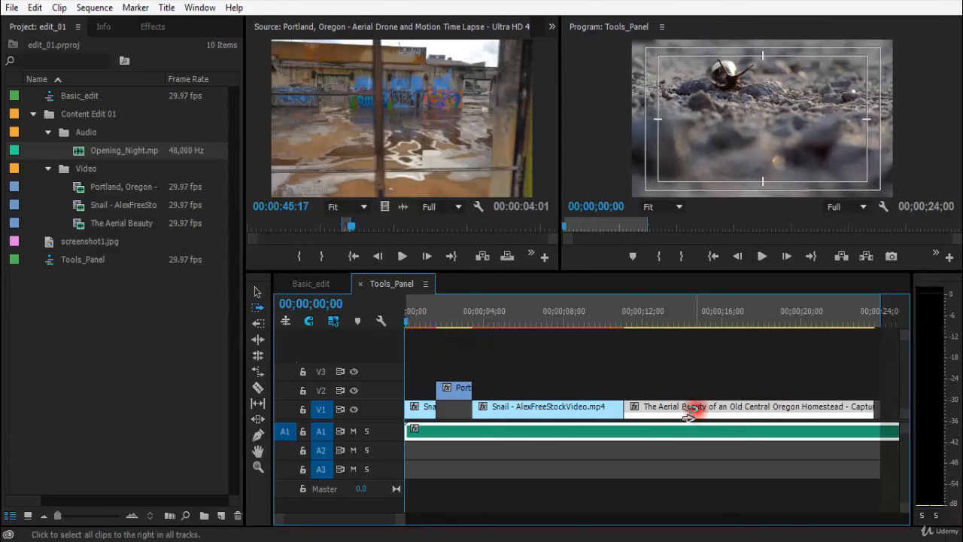
{"action": "left_click_drag", "start_coordinate": [694, 407], "coordinate": [761, 411]}
{"action": "left_click_drag", "start_coordinate": [751, 410], "coordinate": [710, 415]}
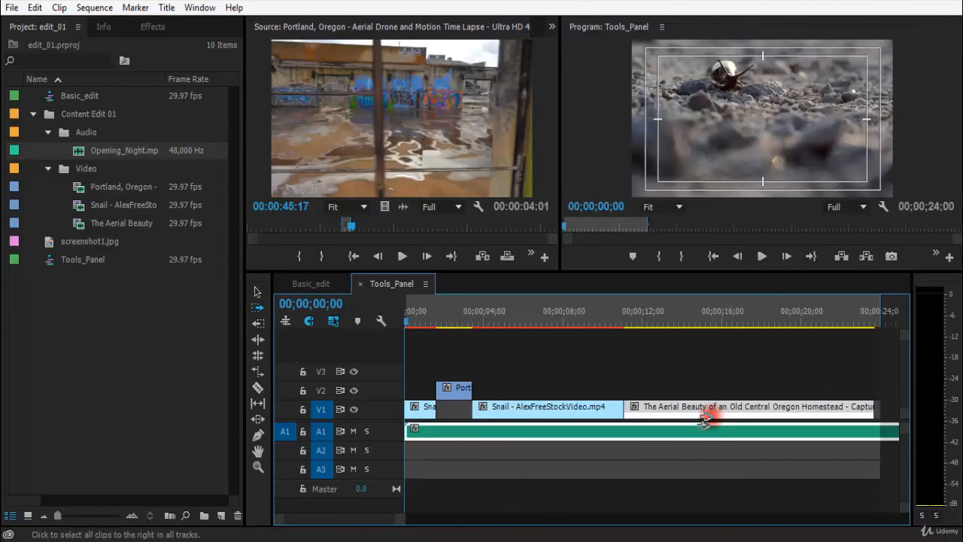
{"action": "left_click", "coordinate": [257, 292]}
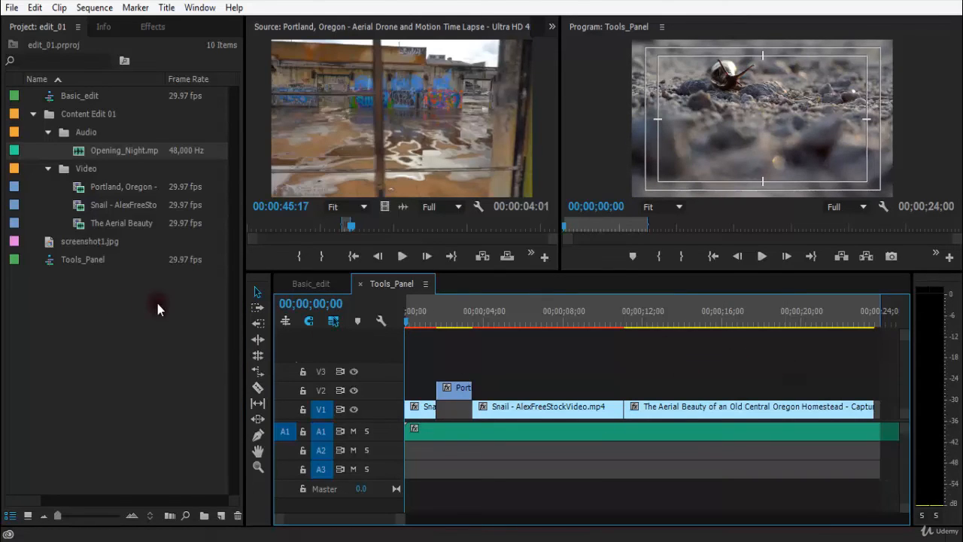
Use the Track Select Backward tool from the sequence's end and from progressively earlier points down to the first Snail clip, and return to the Selection tool
{"action": "left_click", "coordinate": [258, 325]}
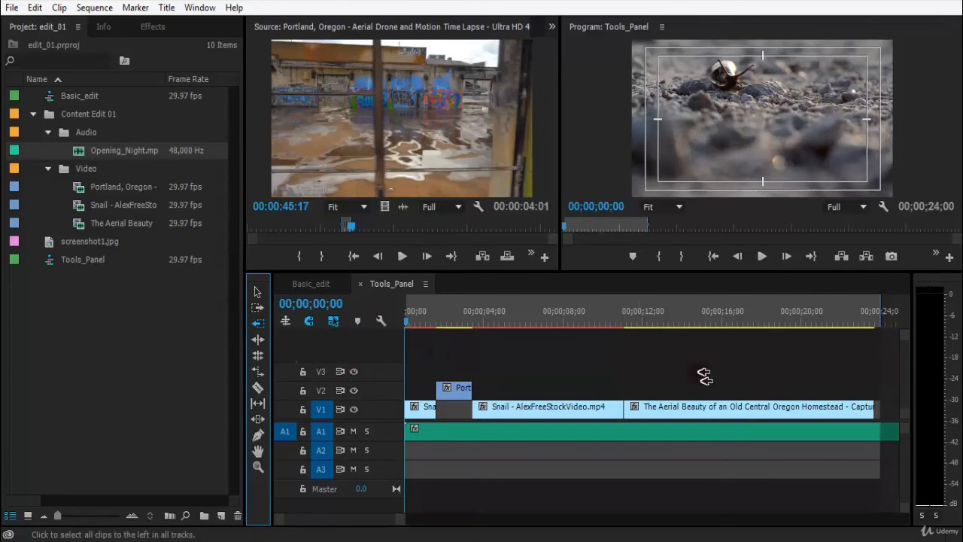
{"action": "left_click", "coordinate": [874, 379]}
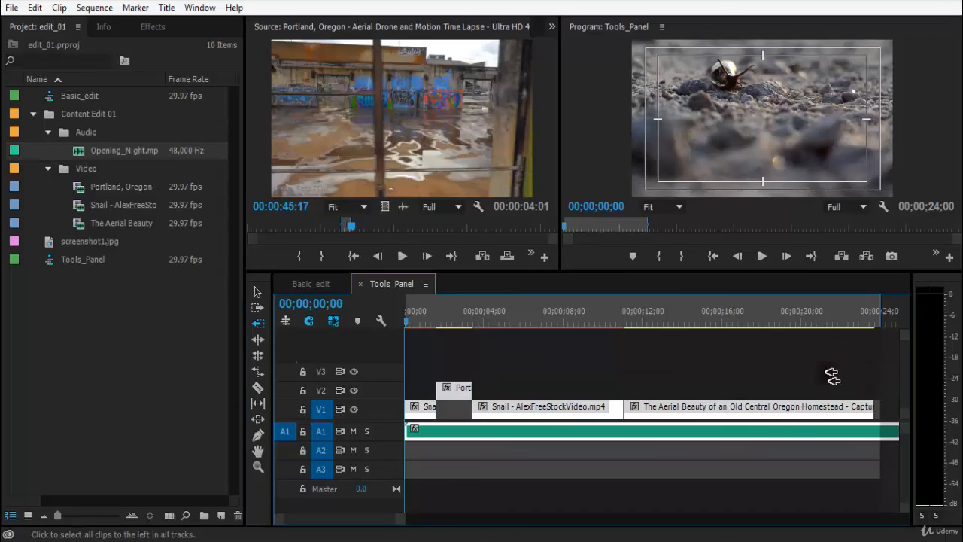
{"action": "left_click", "coordinate": [606, 383]}
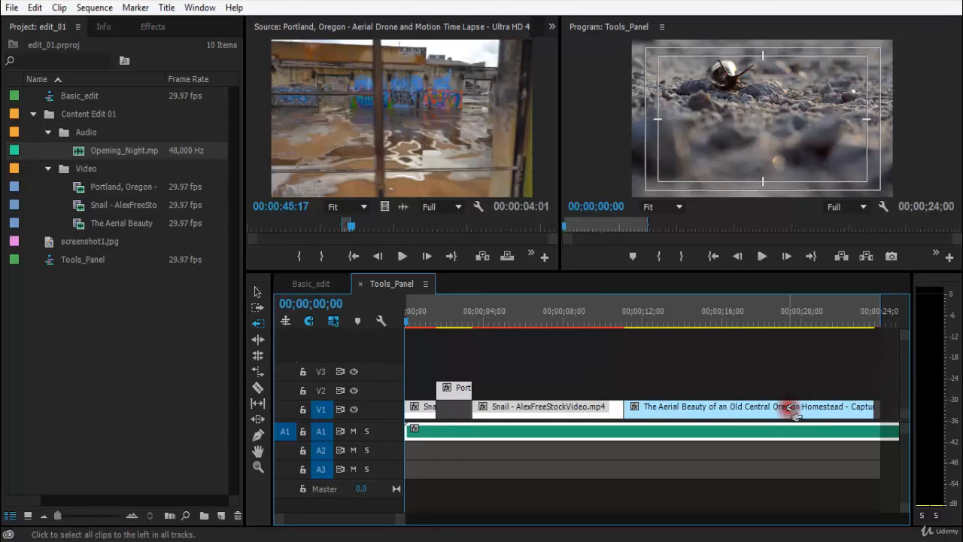
{"action": "left_click", "coordinate": [450, 367]}
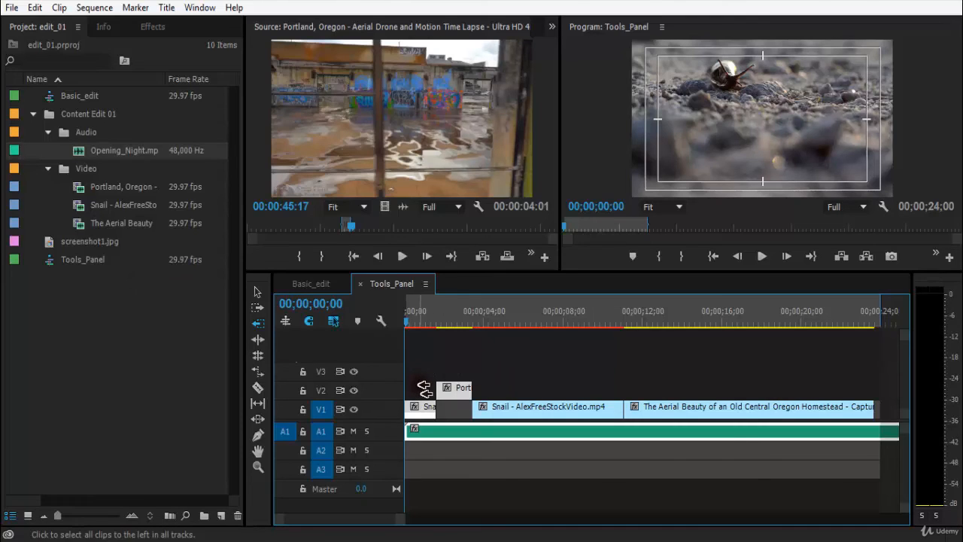
{"action": "left_click", "coordinate": [461, 378]}
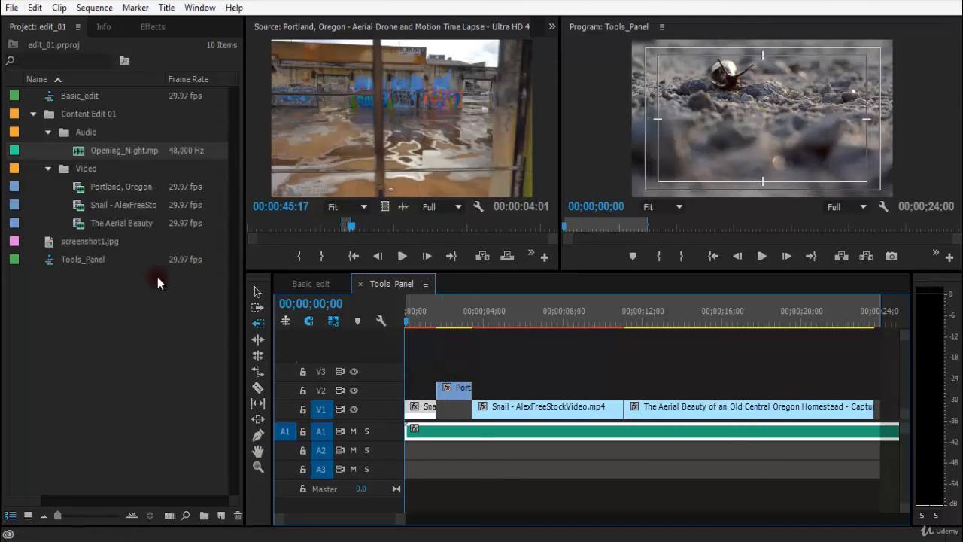
{"action": "left_click", "coordinate": [256, 291]}
{"action": "left_click_drag", "start_coordinate": [424, 407], "coordinate": [431, 411]}
Select both Snail clips, the Portland clip and the A1 audio with the Track Select Backward tool, and save the project
{"action": "left_click", "coordinate": [259, 323]}
{"action": "left_click", "coordinate": [581, 383]}
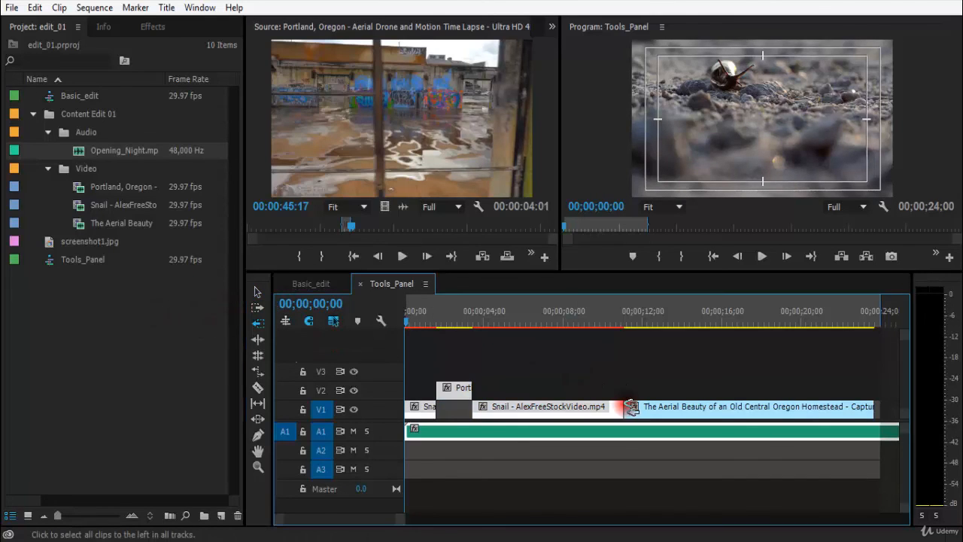
{"action": "left_click_drag", "start_coordinate": [581, 406], "coordinate": [612, 399]}
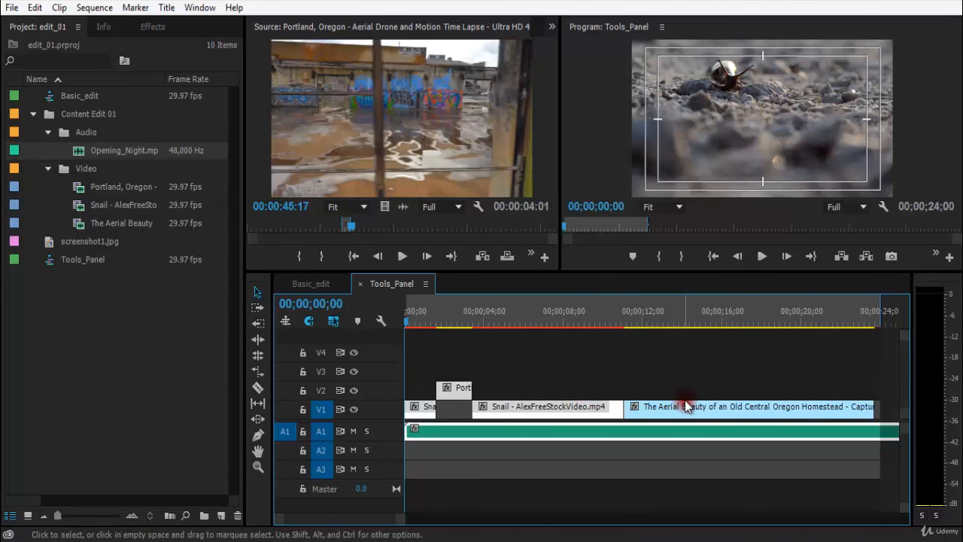
{"action": "left_click", "coordinate": [258, 295]}
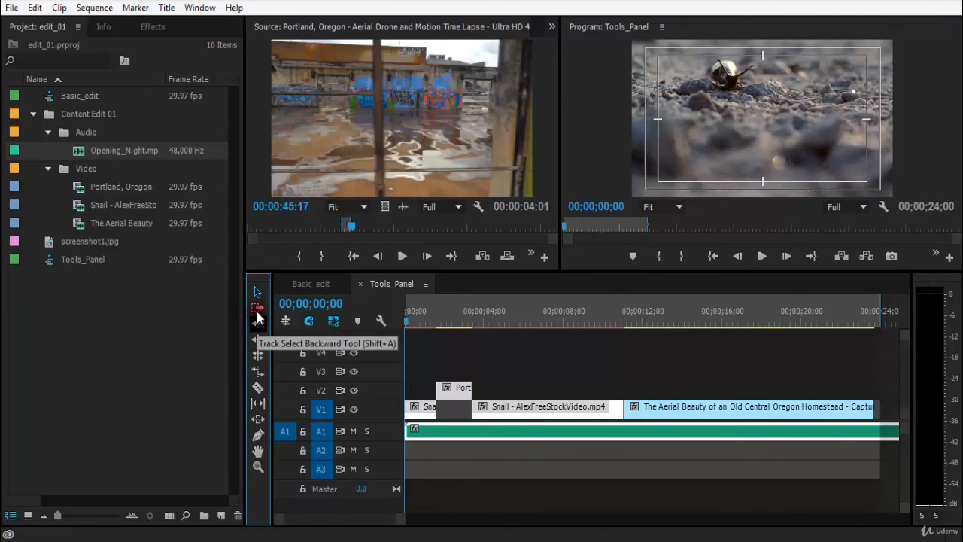
{"action": "left_click", "coordinate": [259, 322]}
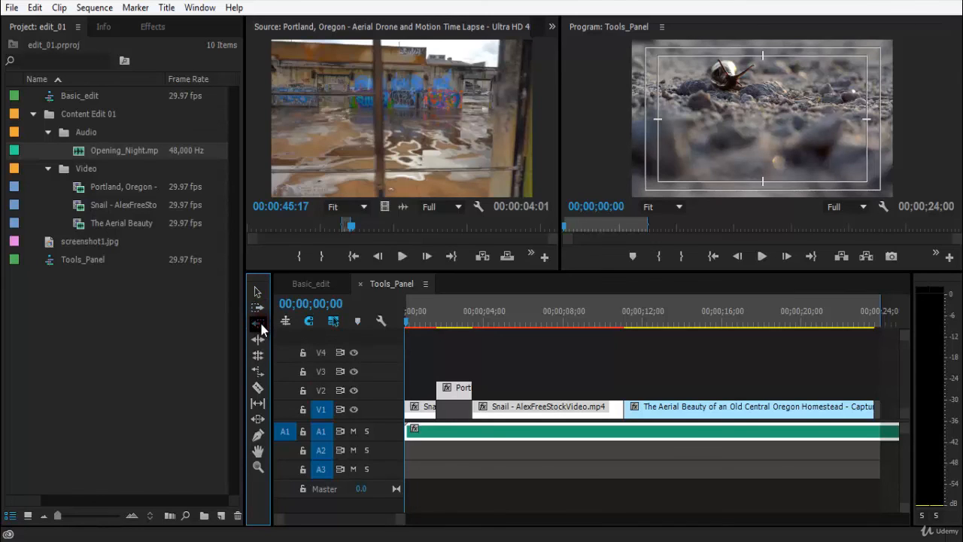
{"action": "key", "text": "ctrl+s"}
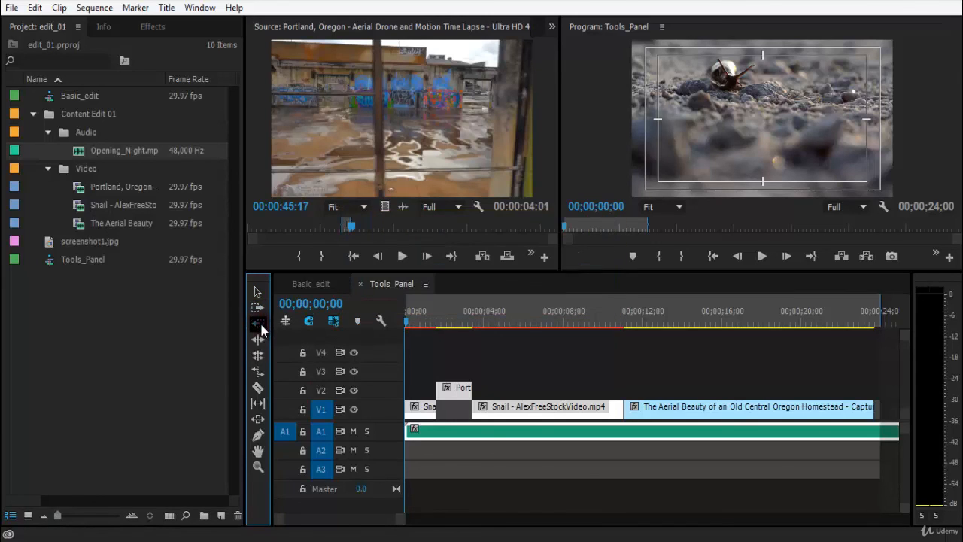